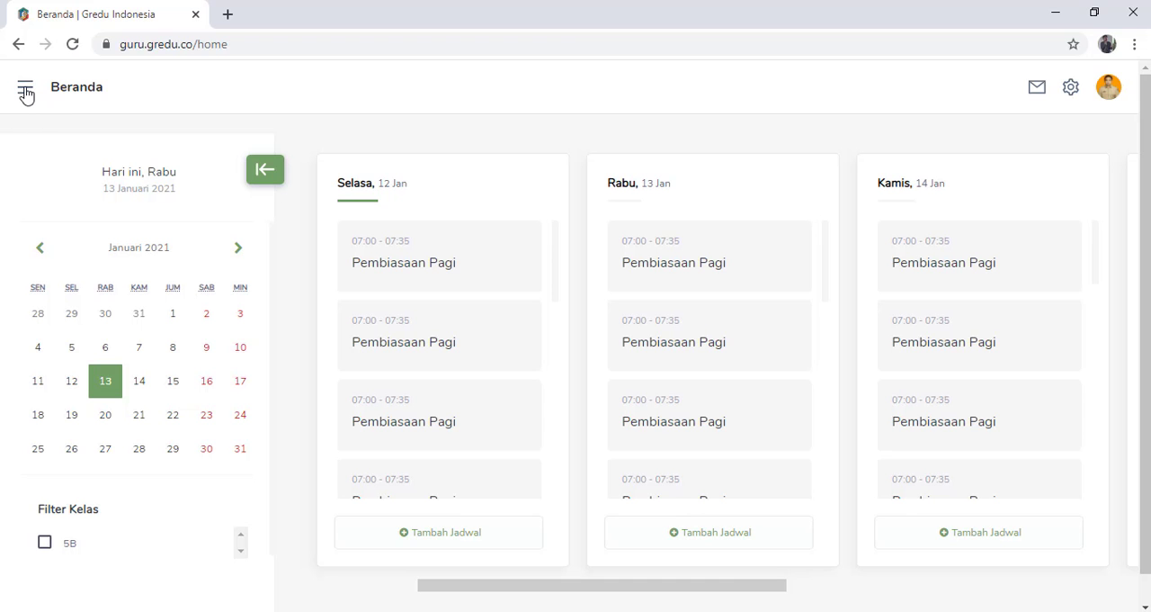
# - Go to the Penilaian section and start adding a new Pengetahuan assessment
pyautogui.click(25, 93)
pyautogui.click(266, 98)
pyautogui.click(27, 97)
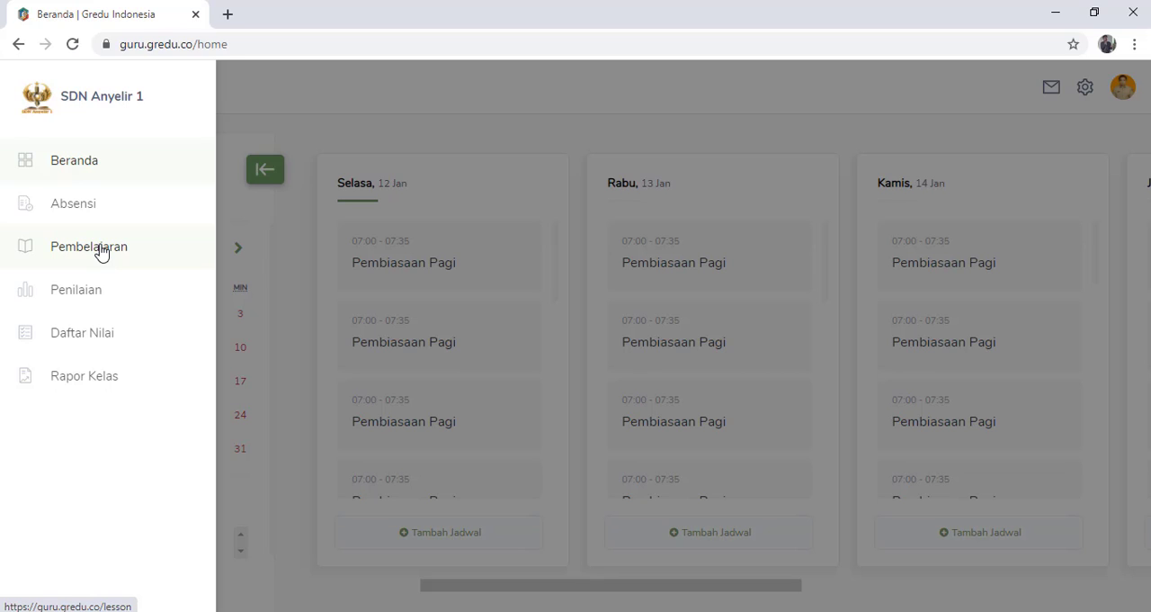
pyautogui.click(105, 297)
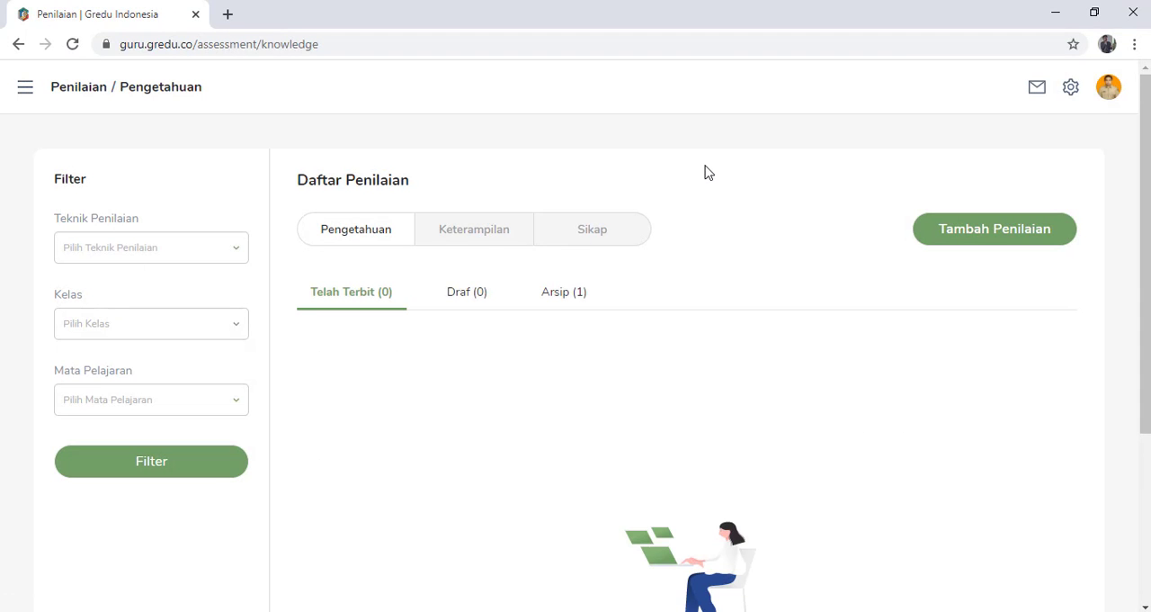
pyautogui.click(979, 240)
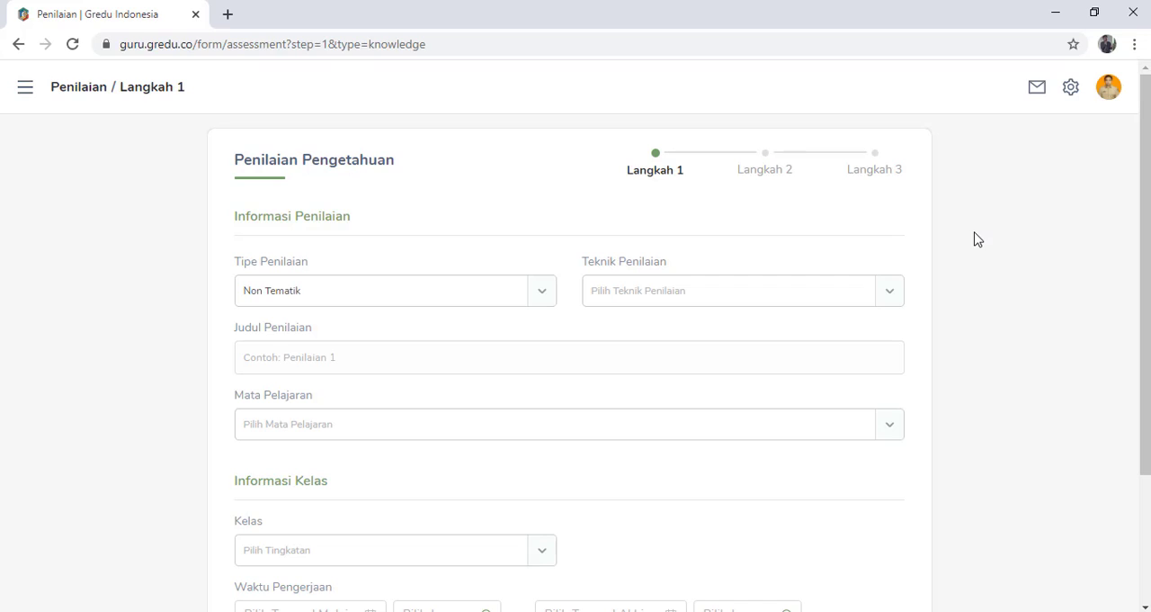
# - Set the assessment type to Tematik and the assessment technique to Tugas
pyautogui.click(543, 296)
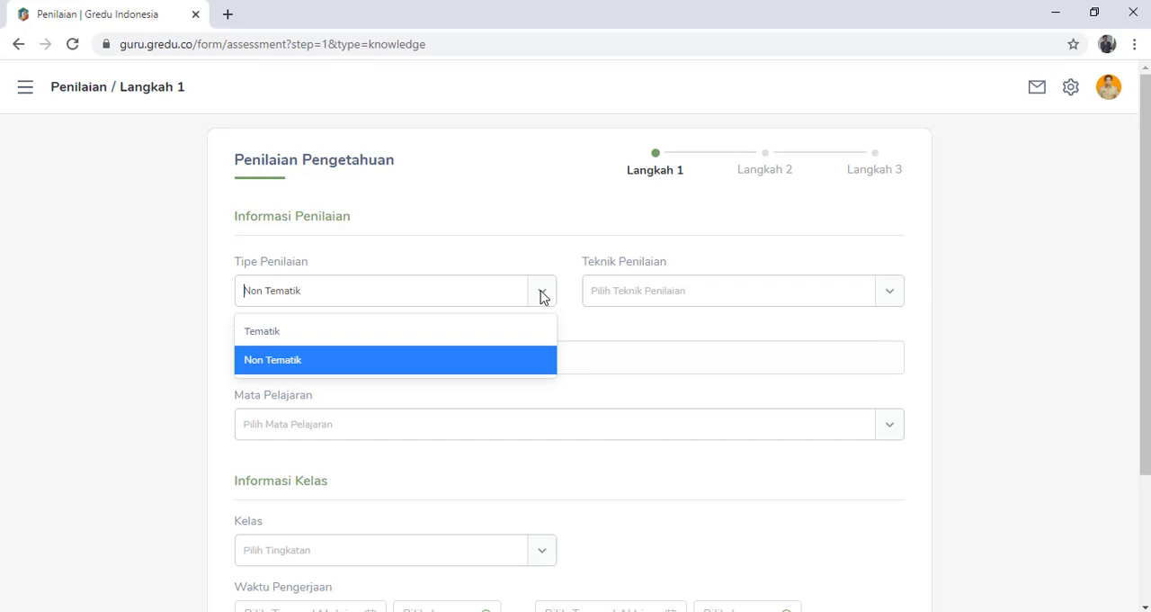
pyautogui.click(373, 332)
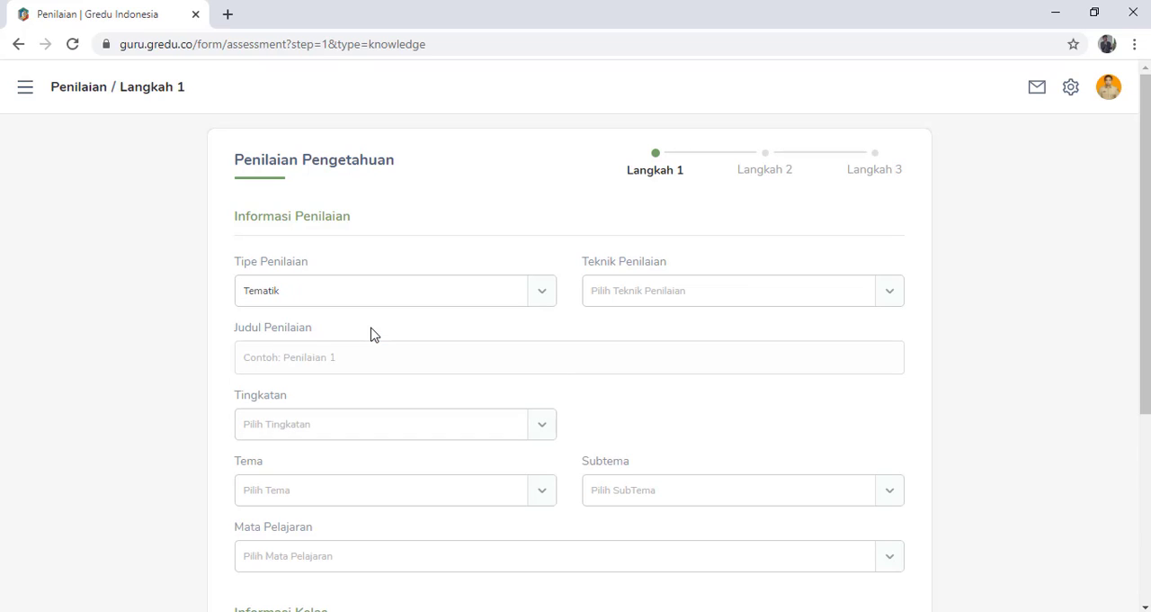
pyautogui.click(890, 291)
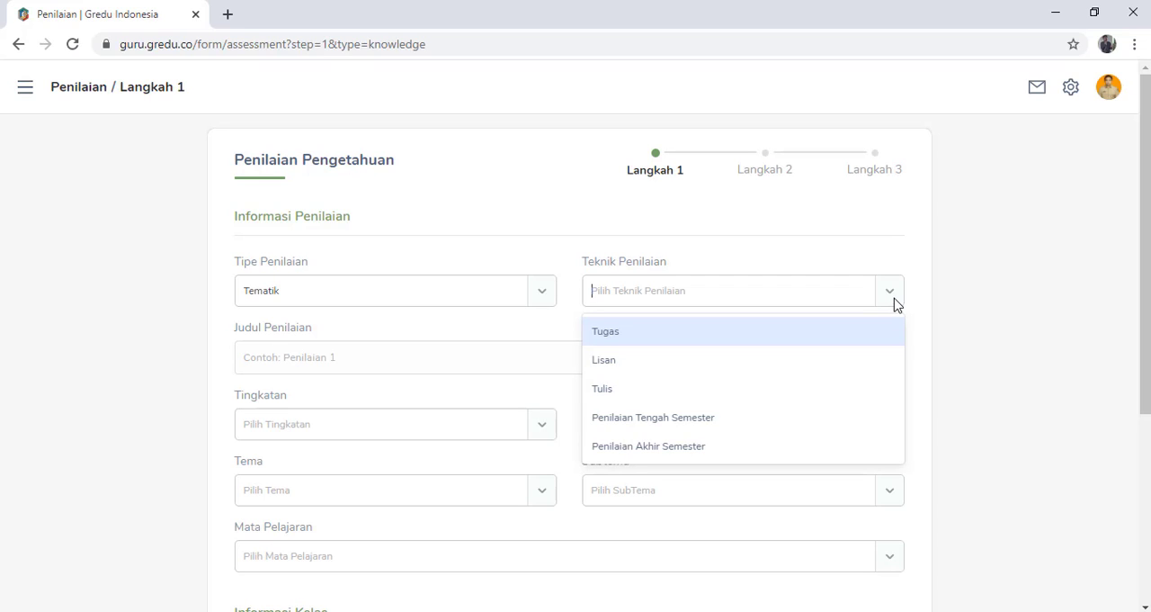
pyautogui.click(771, 332)
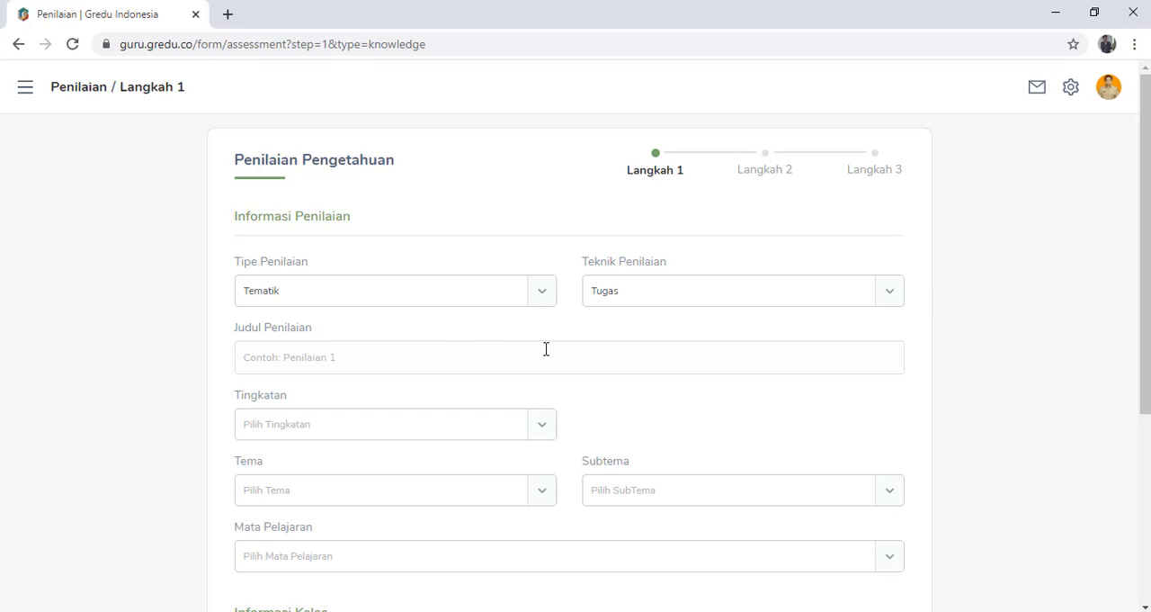
# - Enter "KBM Rabu 13 januari 2020 (PPKN)" as the assessment title
pyautogui.click(447, 354)
pyautogui.write('Tuga')
pyautogui.press('BackSpace')
pyautogui.press('BackSpace')
pyautogui.press('BackSpace')
pyautogui.press('BackSpace')
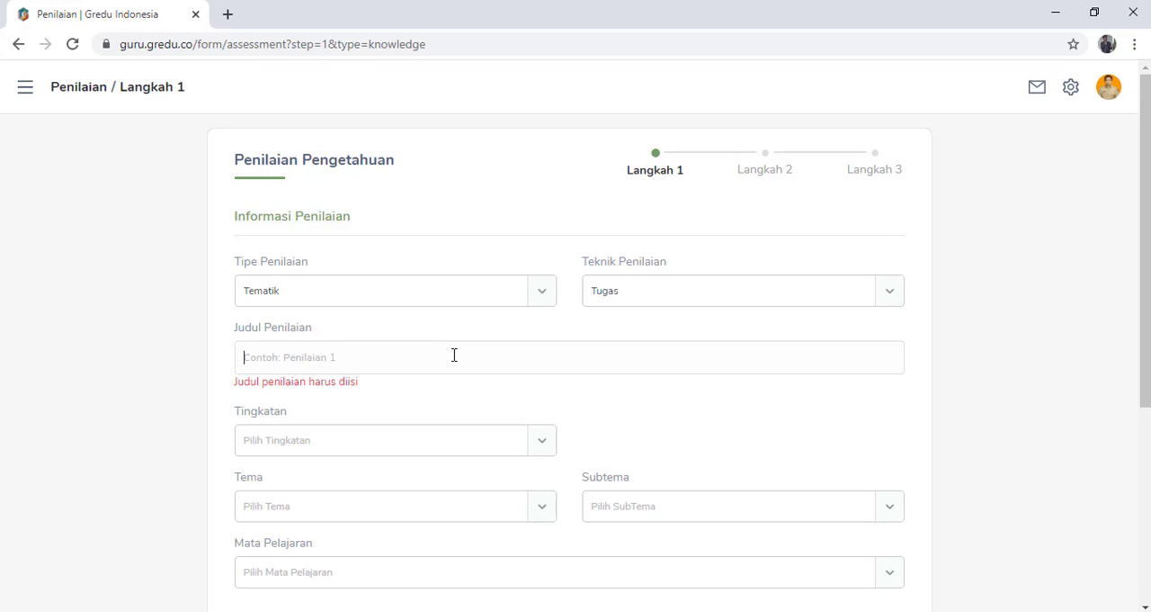
pyautogui.write('KB')
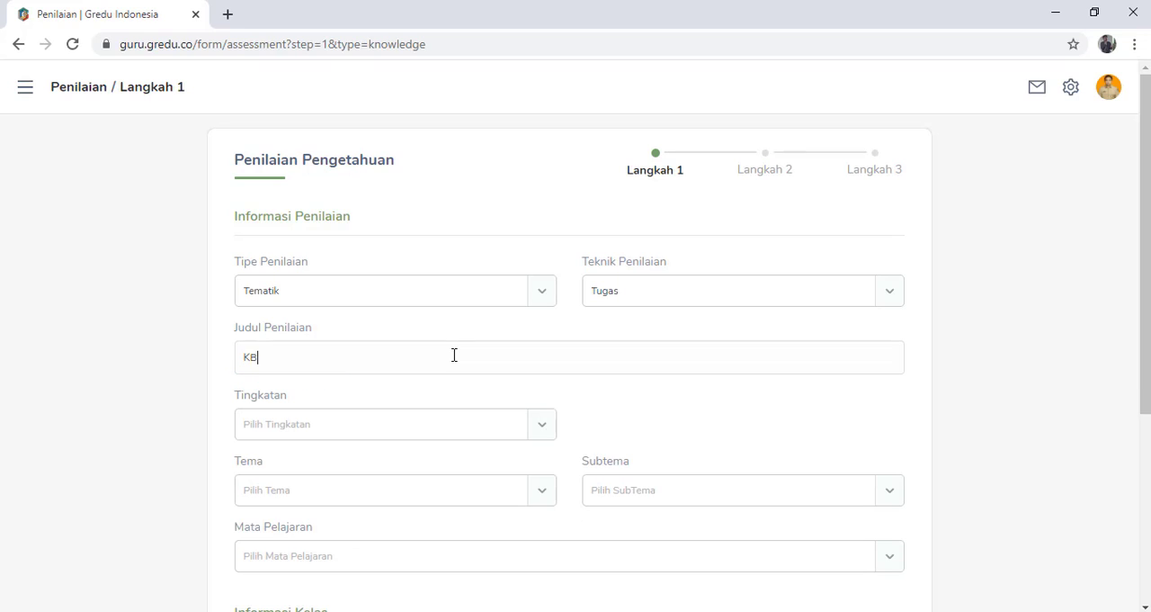
pyautogui.write('M')
pyautogui.write('R')
pyautogui.press('BackSpace')
pyautogui.write('Rabu 13 januari 2020 (PPK')
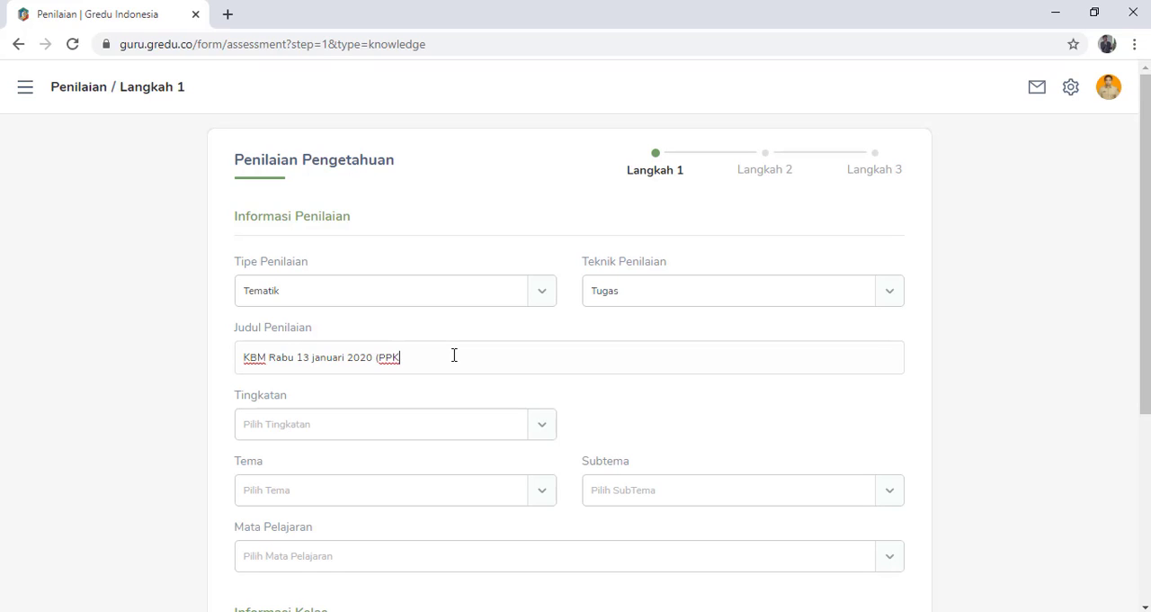
pyautogui.write('N)')
# - Set the grade level to Lima and the theme to Panas dan Perpindahannya
pyautogui.click(543, 430)
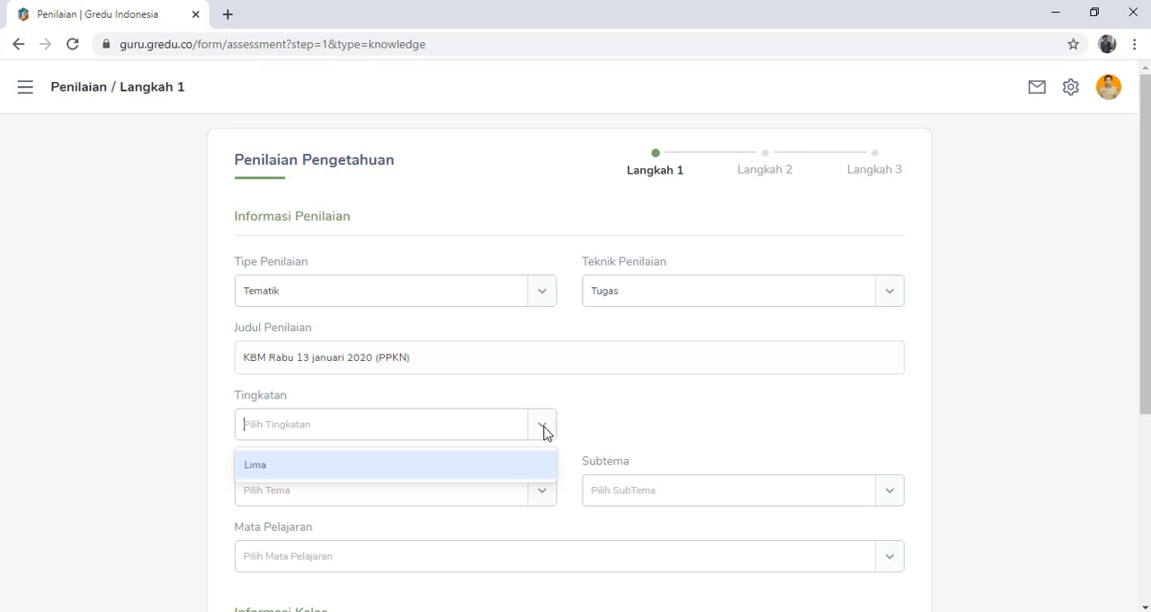
pyautogui.click(480, 473)
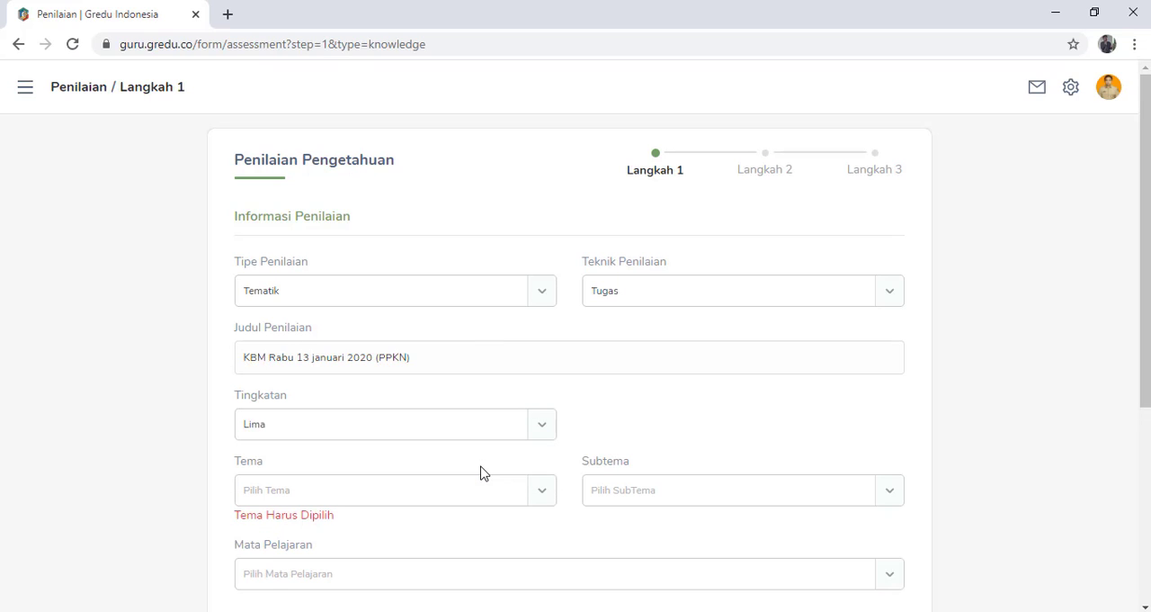
pyautogui.click(543, 504)
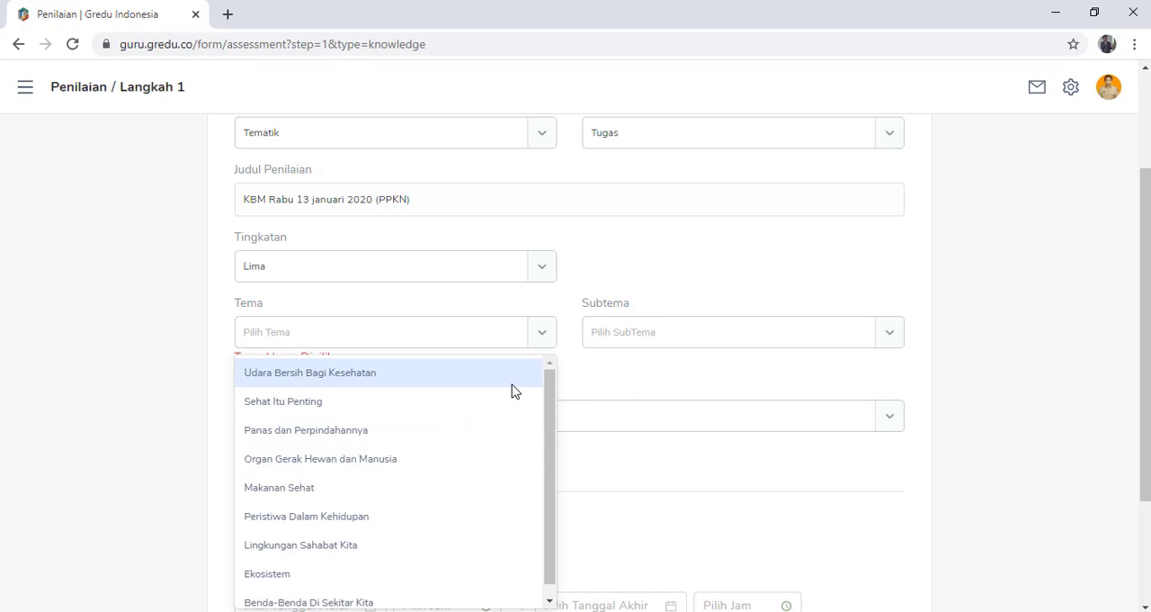
pyautogui.click(521, 435)
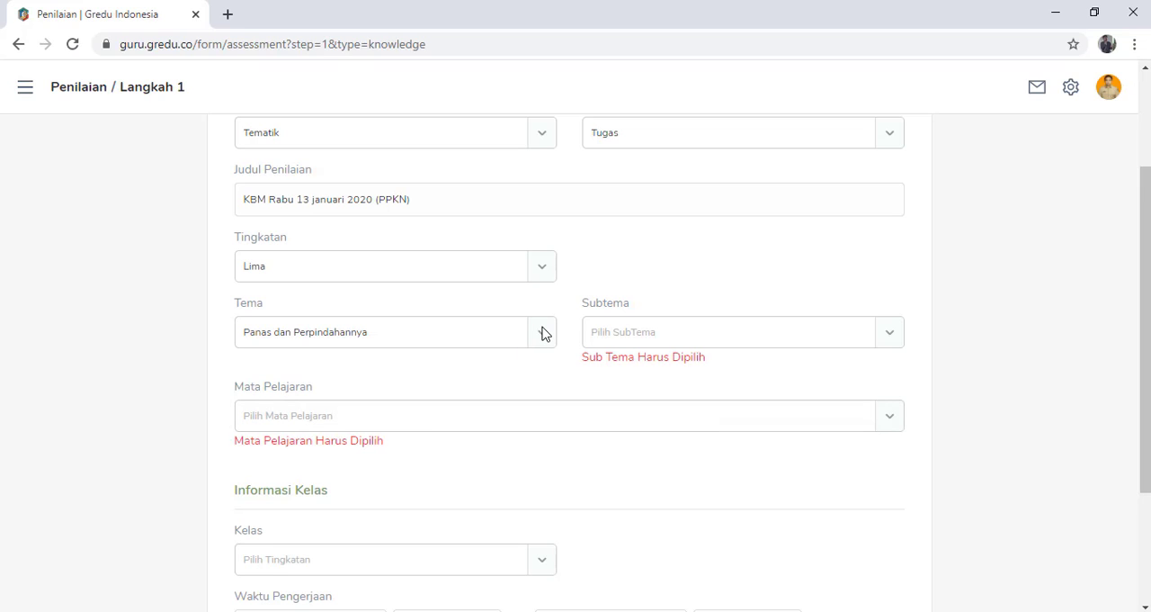
pyautogui.click(883, 335)
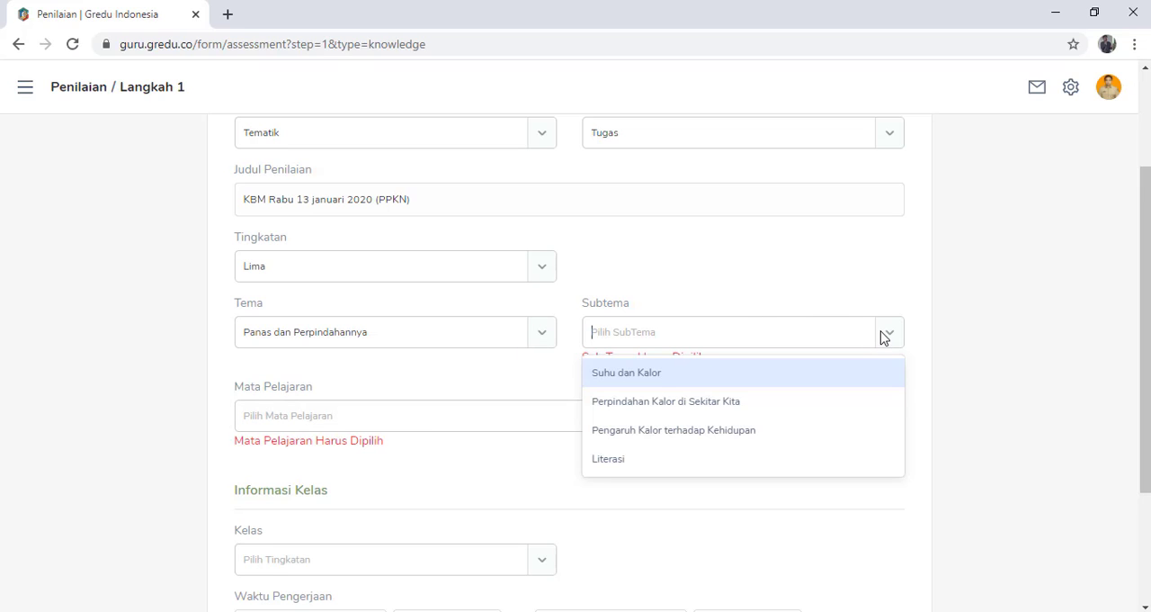
pyautogui.click(551, 332)
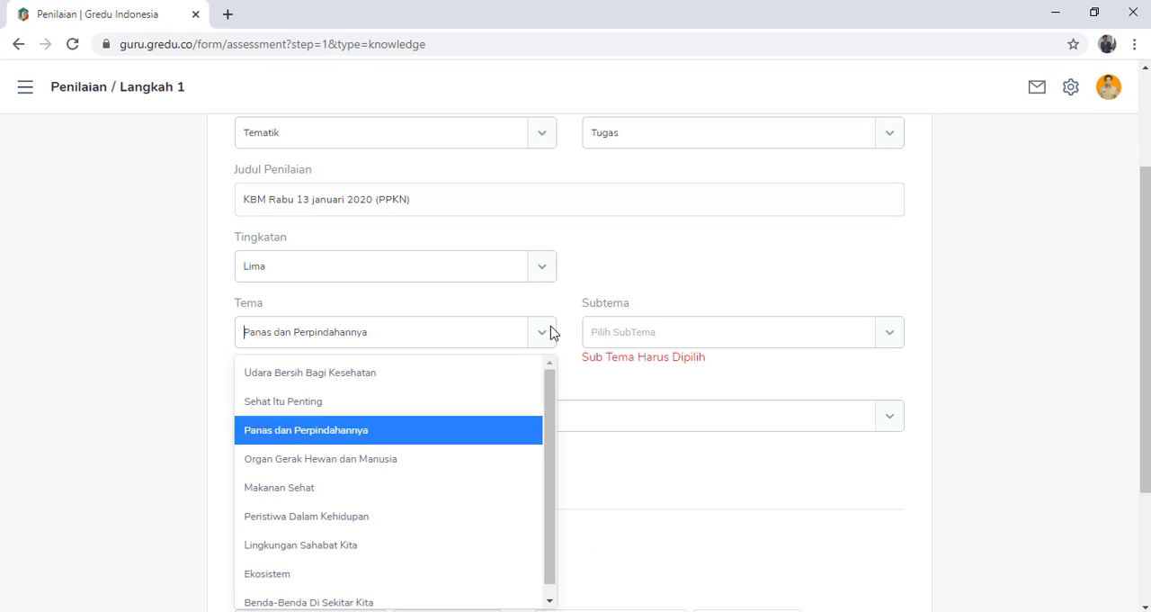
pyautogui.click(792, 611)
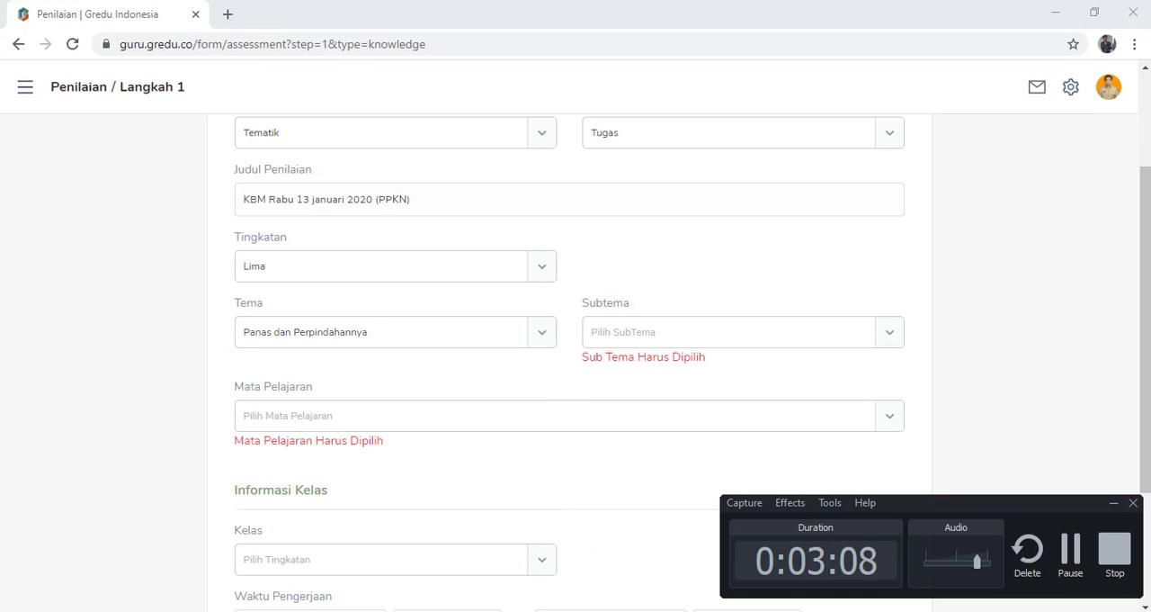
pyautogui.click(1070, 562)
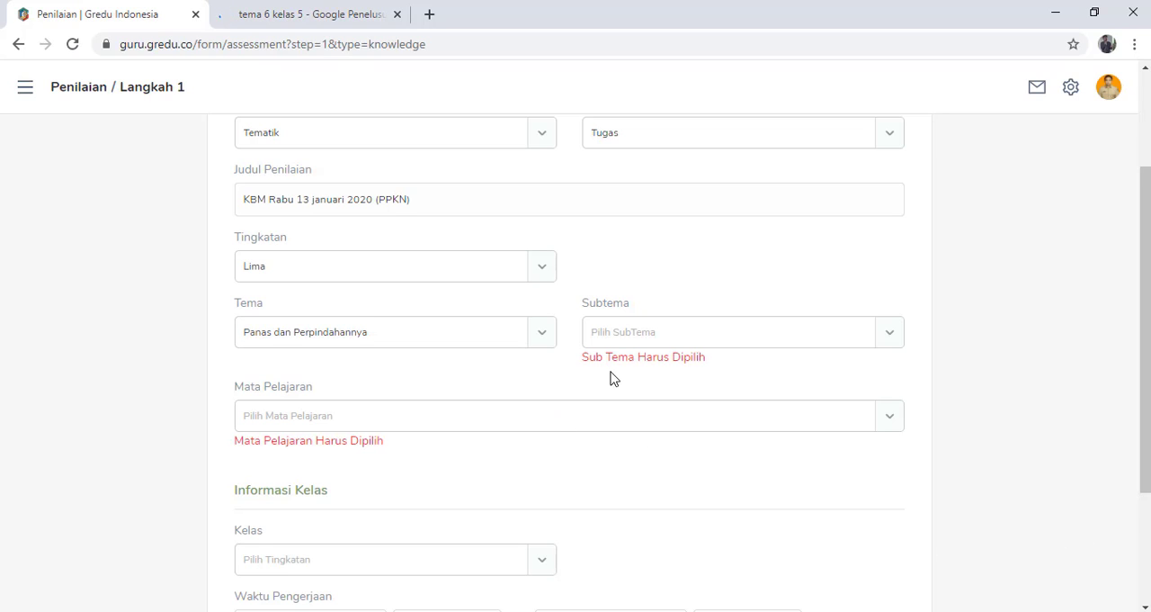
# - Choose the subtheme Suhu dan Kalor and the subject Pendidikan Pancasila dan Kewarganegaraan (Tingkatan 5)
pyautogui.click(890, 342)
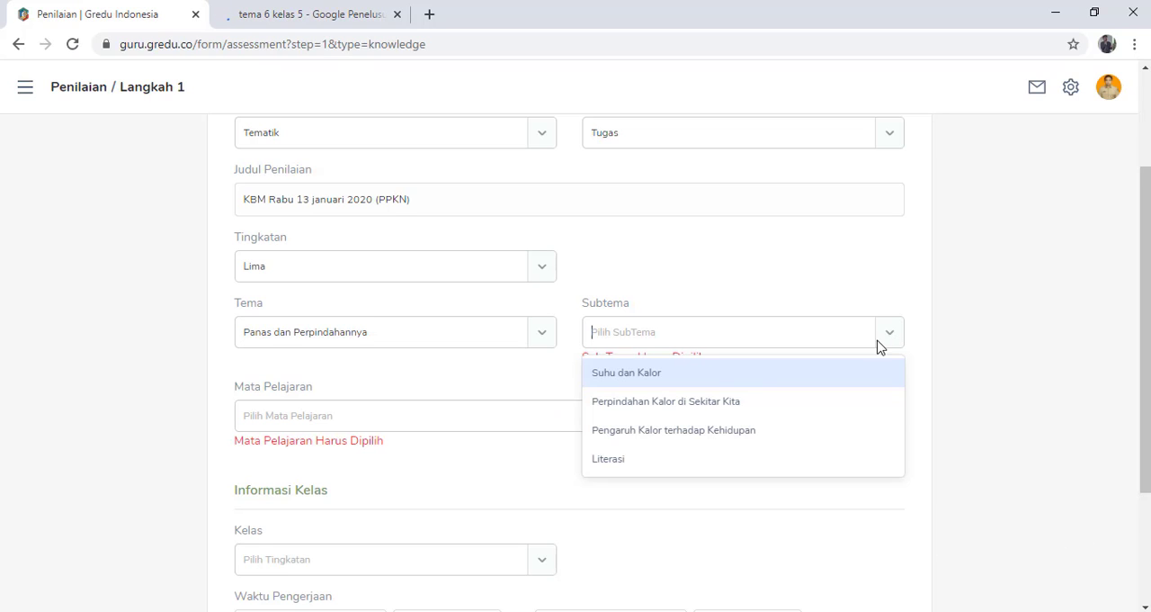
pyautogui.click(718, 385)
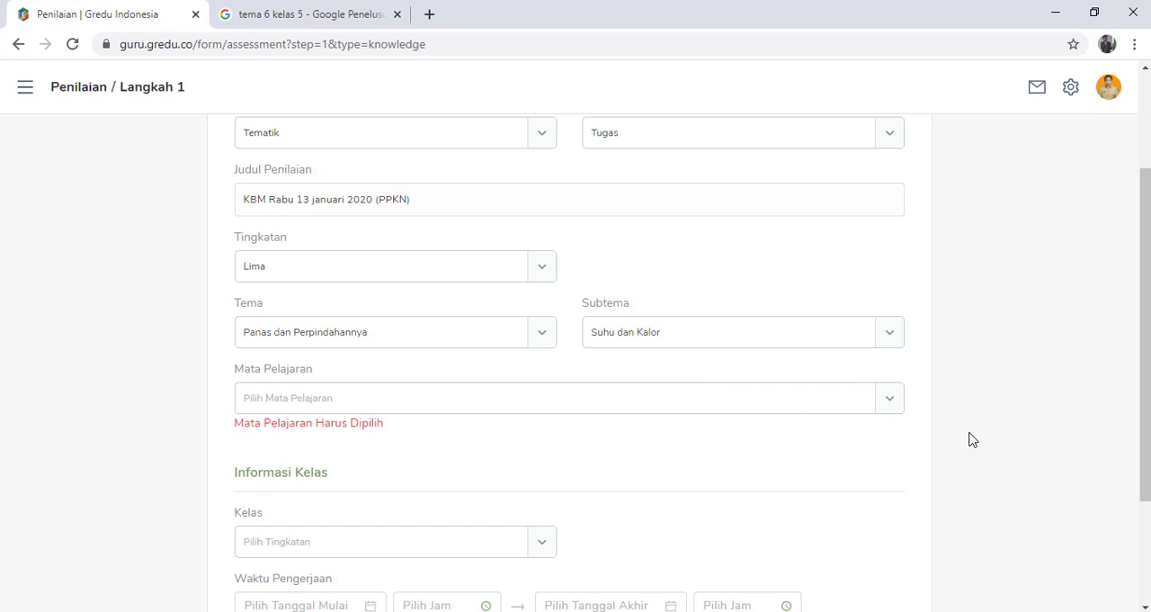
pyautogui.click(892, 403)
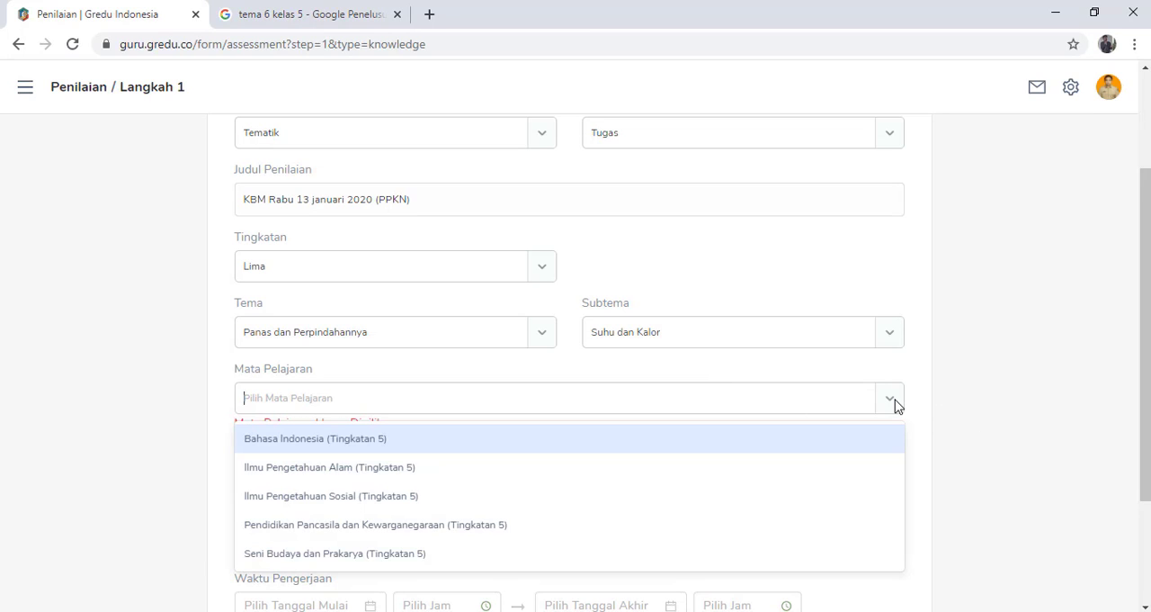
pyautogui.click(779, 524)
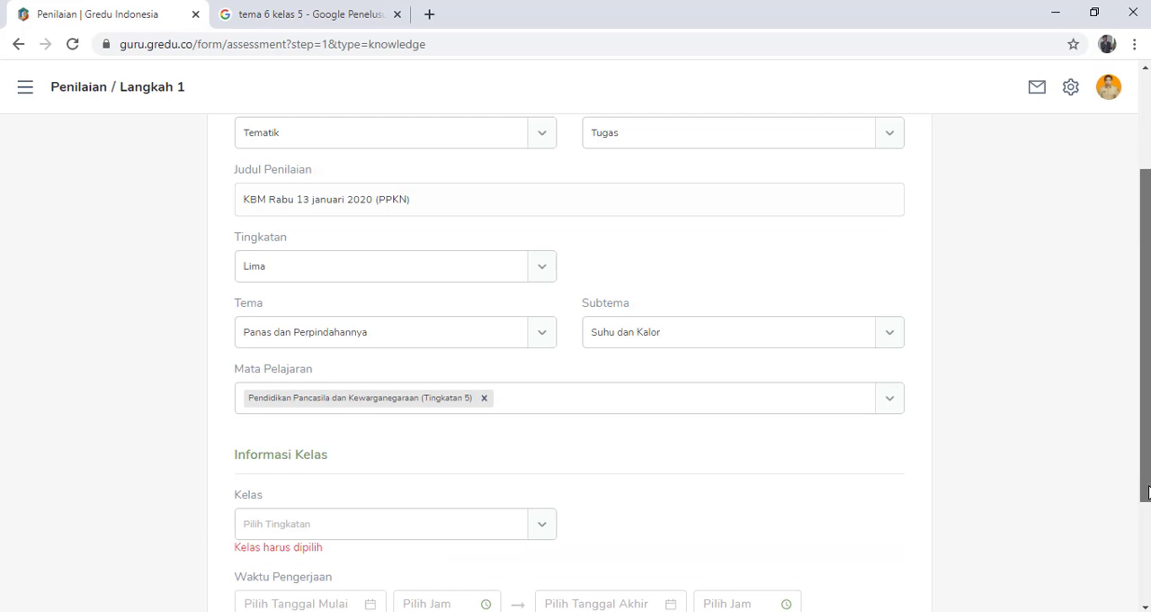
# - Assign the assessment to class 5B in the class information
pyautogui.moveTo(1149, 487); pyautogui.dragTo(1149, 517)
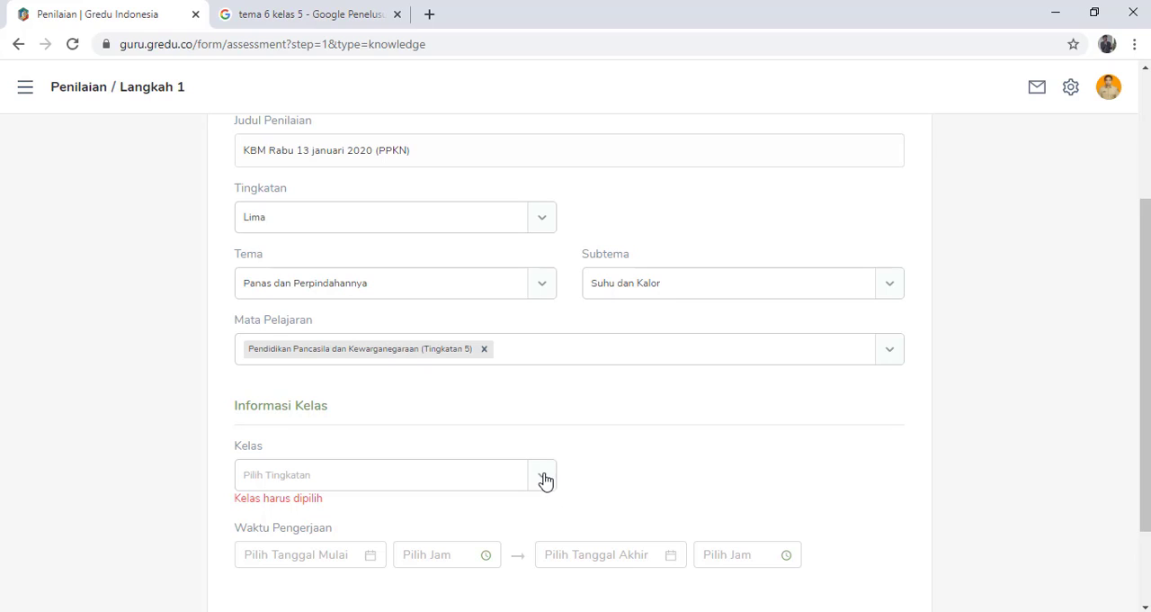
pyautogui.click(542, 476)
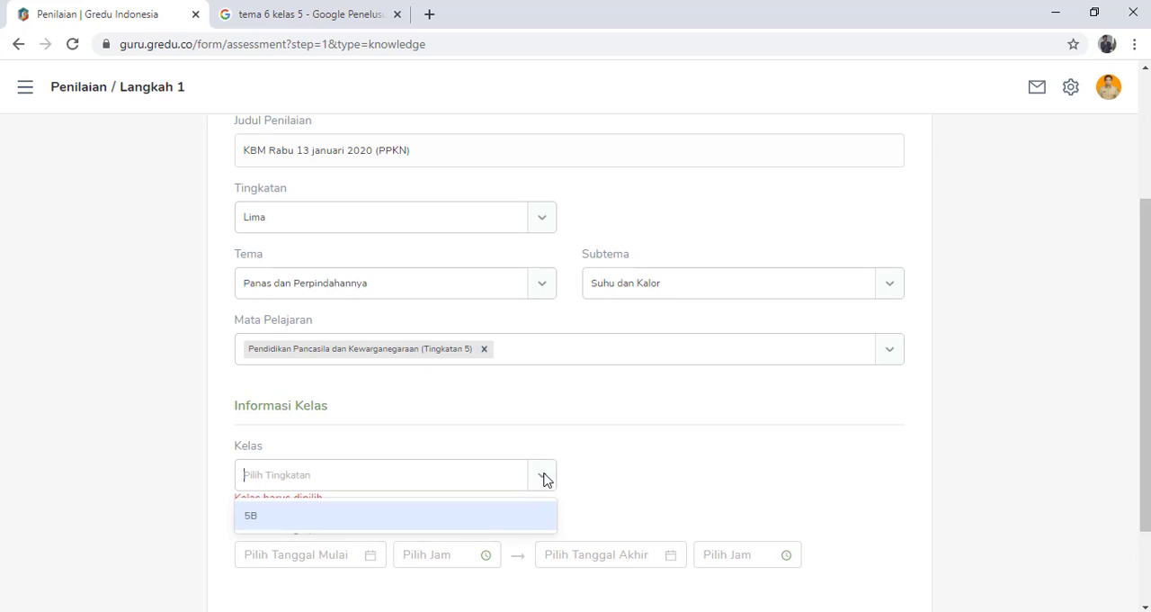
pyautogui.click(478, 516)
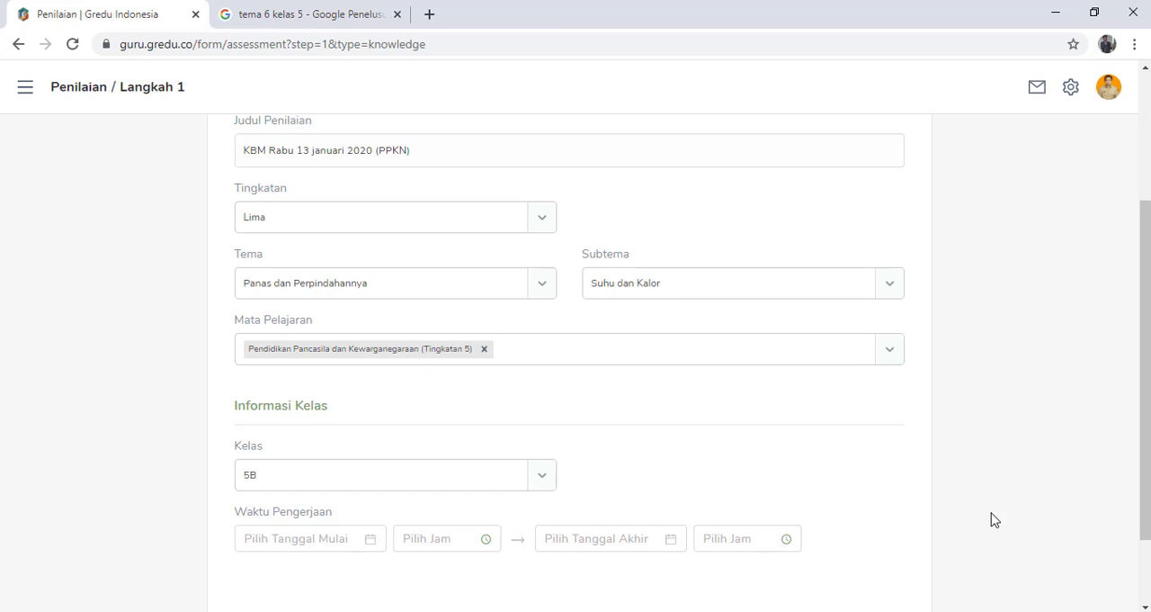
# - Set the start of the Waktu Pengerjaan period to 13 Jan 2021 at 08:00
pyautogui.scroll(-1, 750, 517)
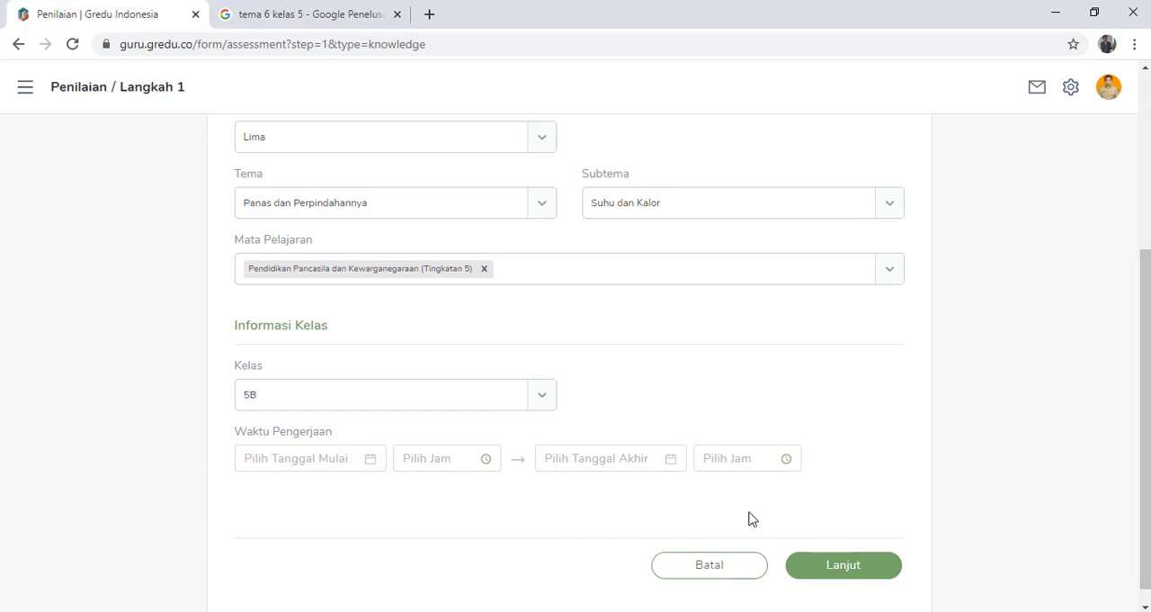
pyautogui.click(370, 462)
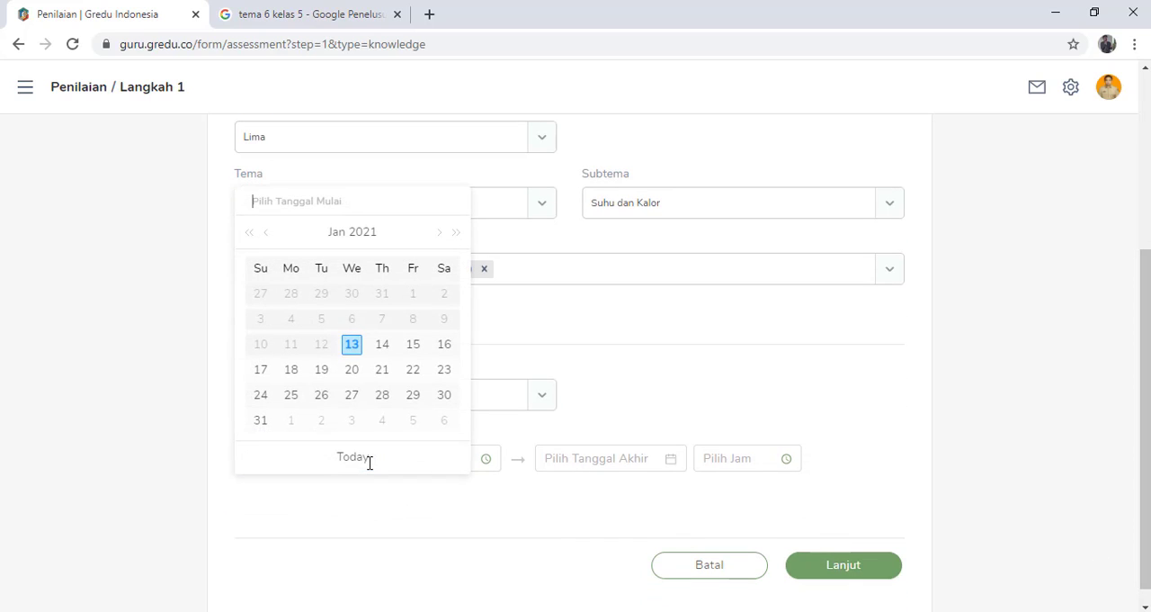
pyautogui.click(351, 350)
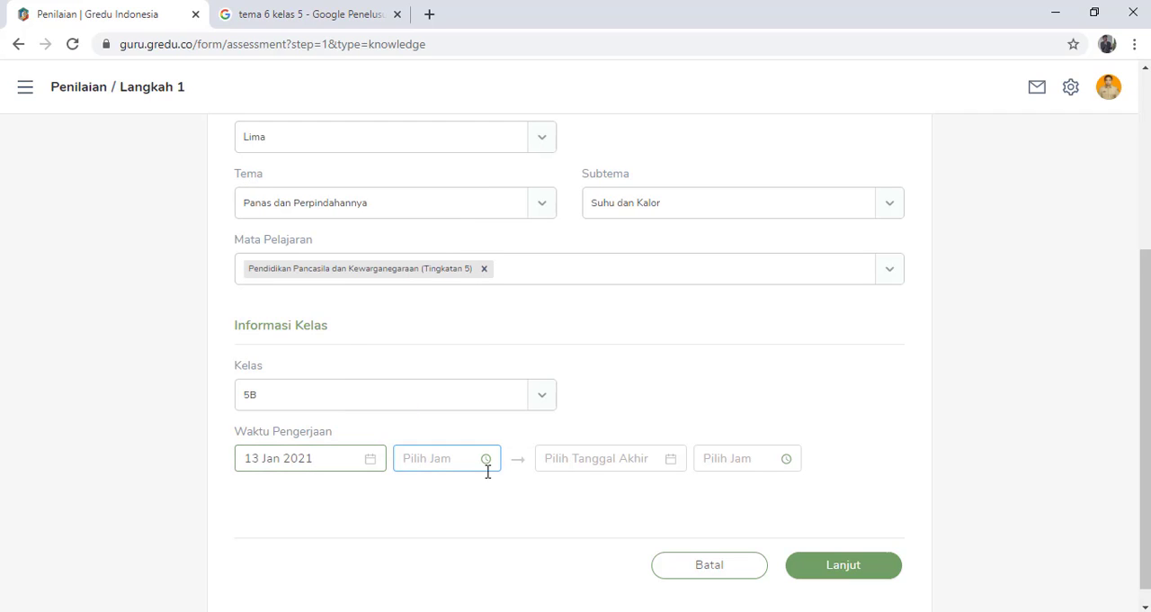
pyautogui.click(483, 462)
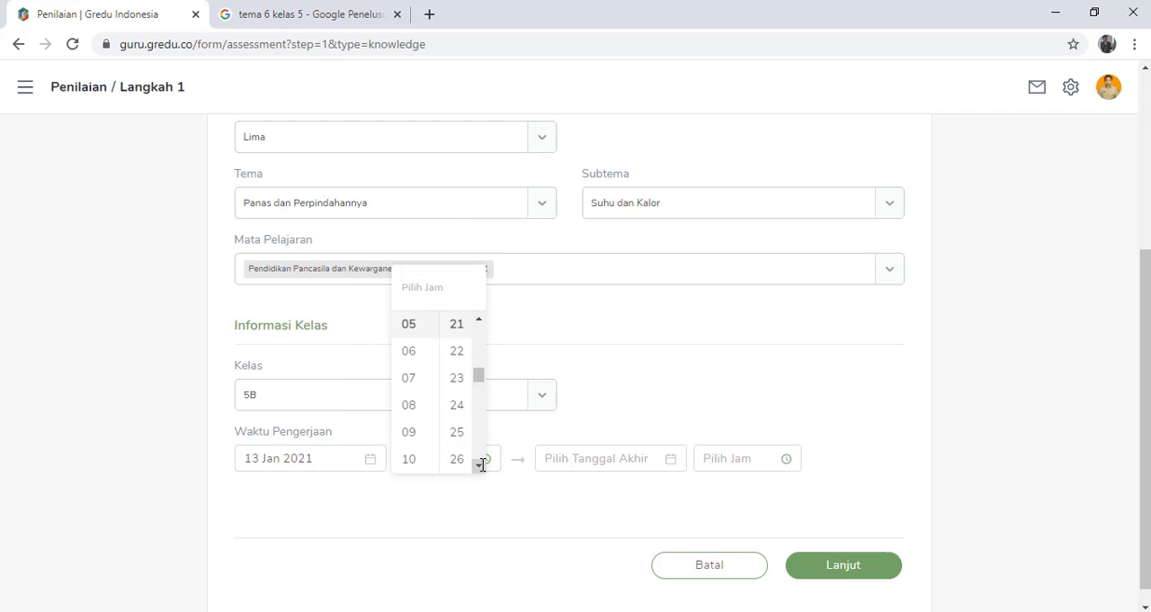
pyautogui.click(411, 405)
pyautogui.moveTo(480, 378); pyautogui.dragTo(478, 329)
pyautogui.click(458, 325)
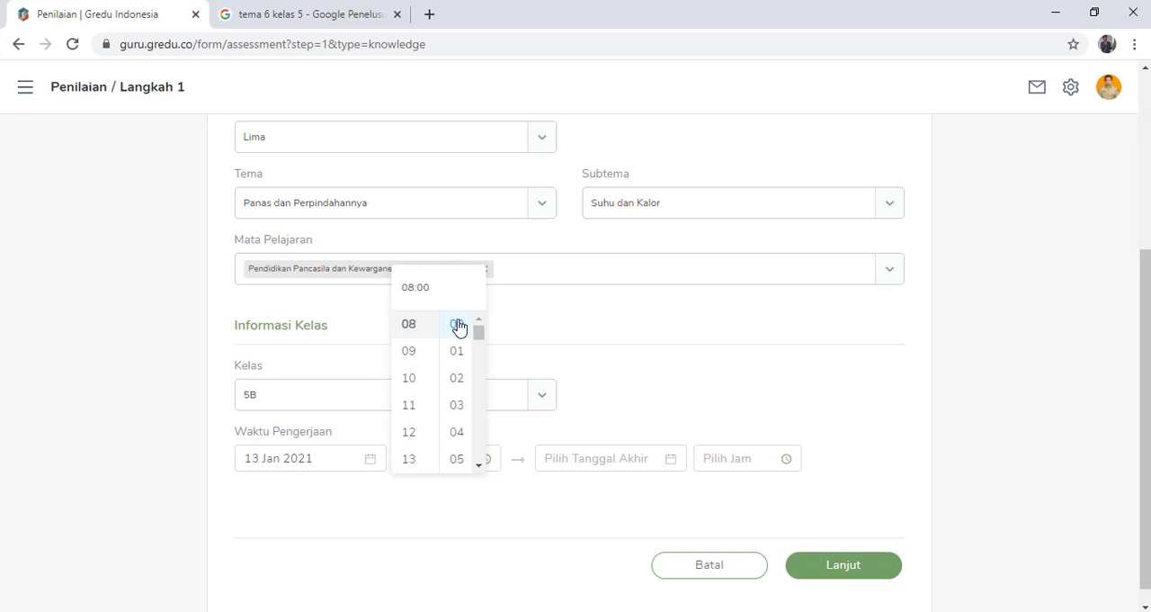
pyautogui.click(491, 509)
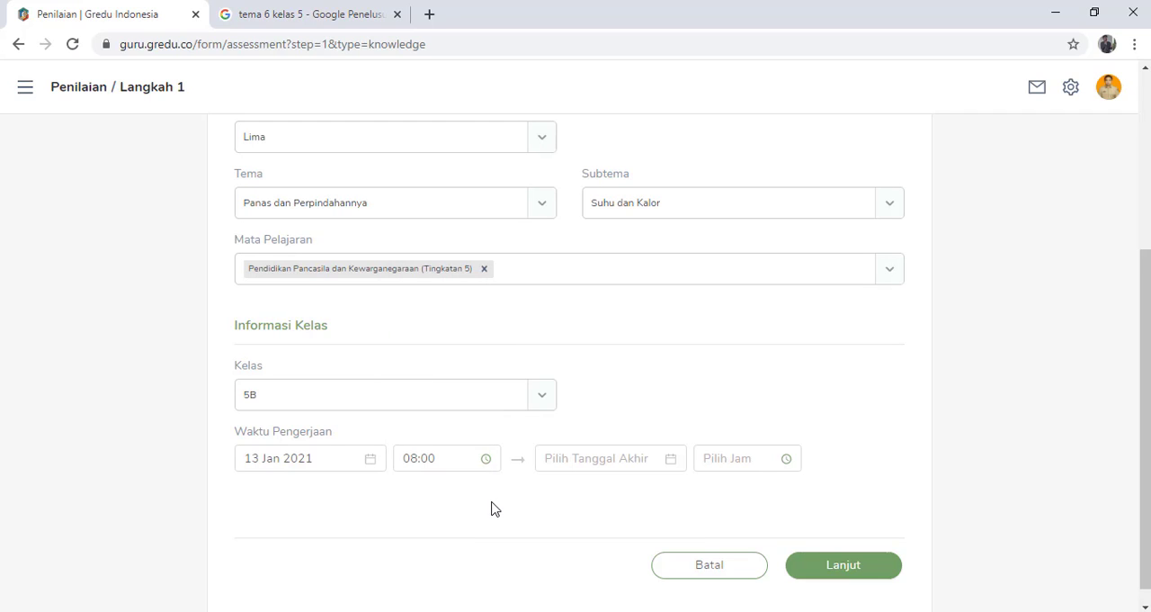
# - Set the end of the Waktu Pengerjaan period to 13 Jan 2021 at 23:21 and continue to Langkah 2
pyautogui.click(594, 462)
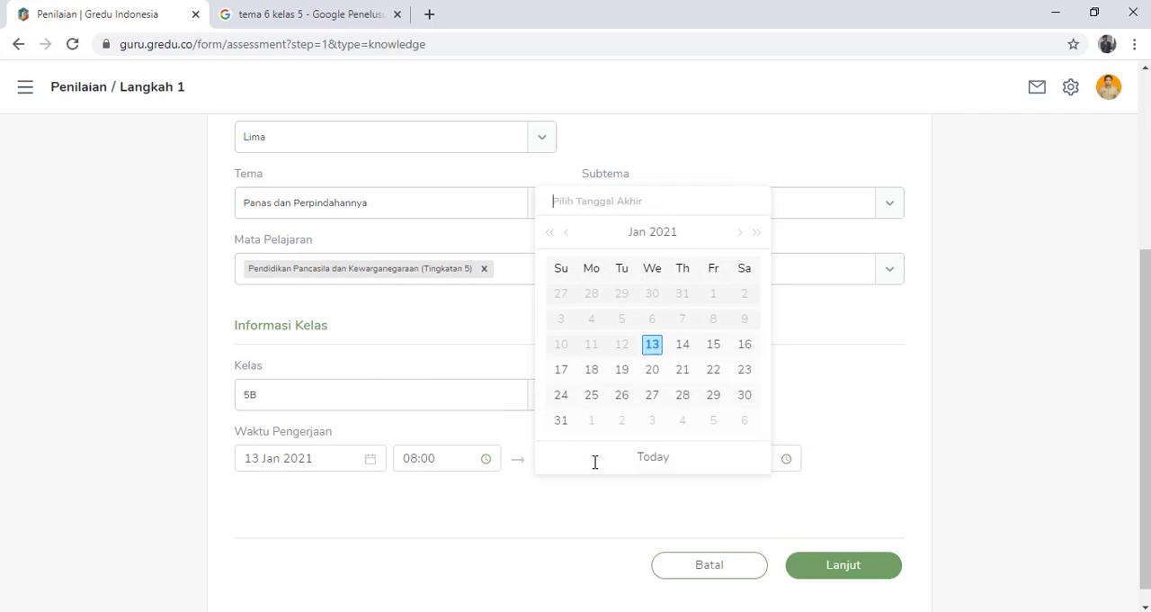
pyautogui.click(653, 346)
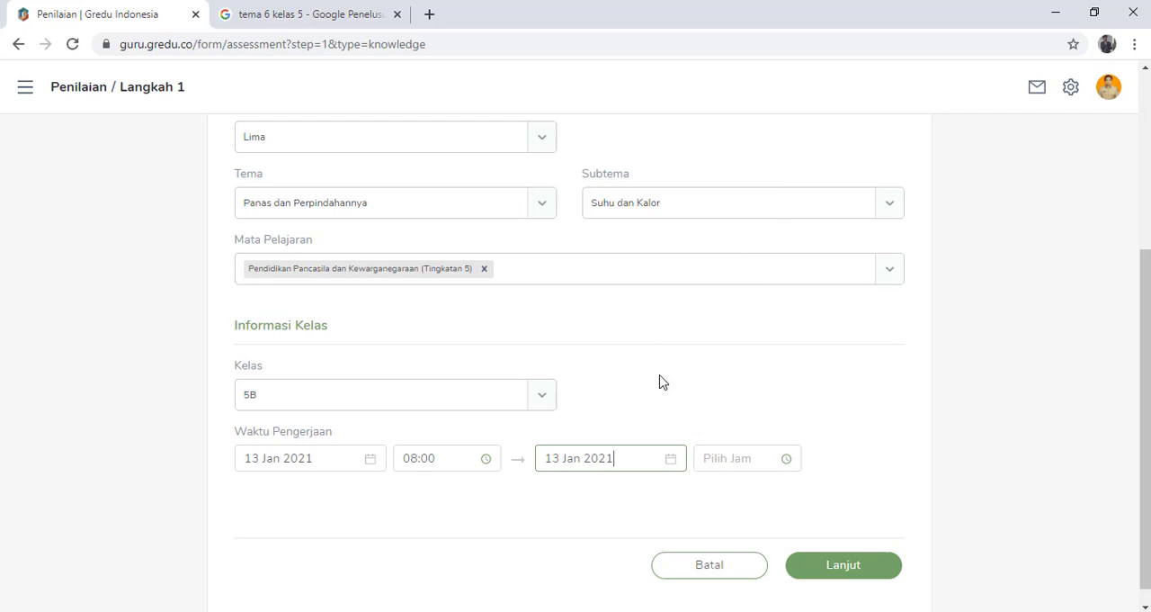
pyautogui.click(790, 457)
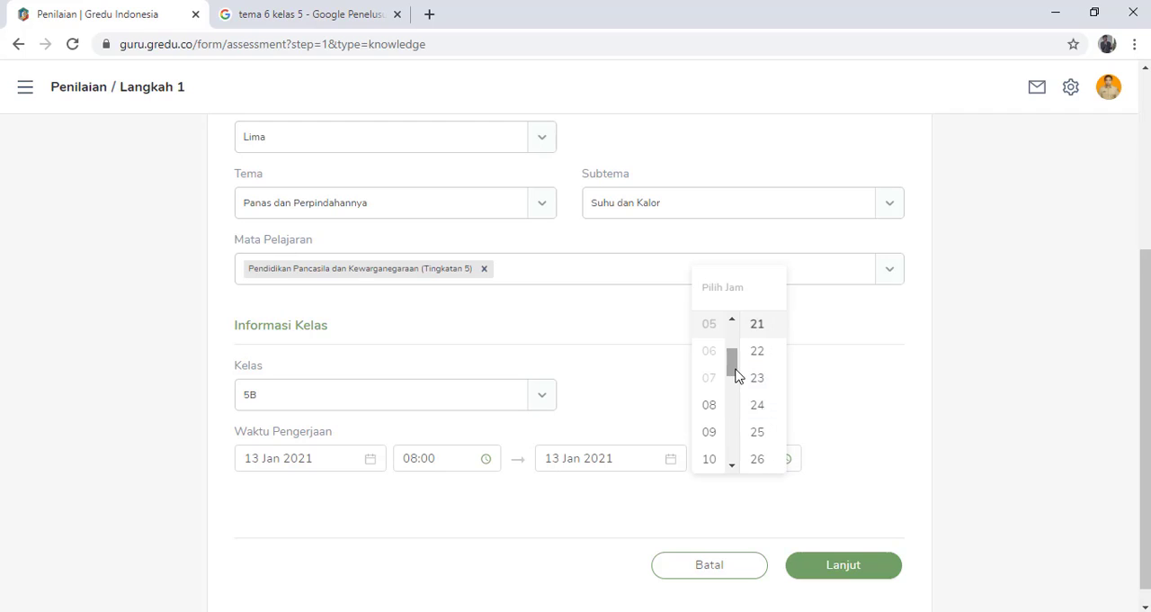
pyautogui.moveTo(736, 376); pyautogui.dragTo(735, 457)
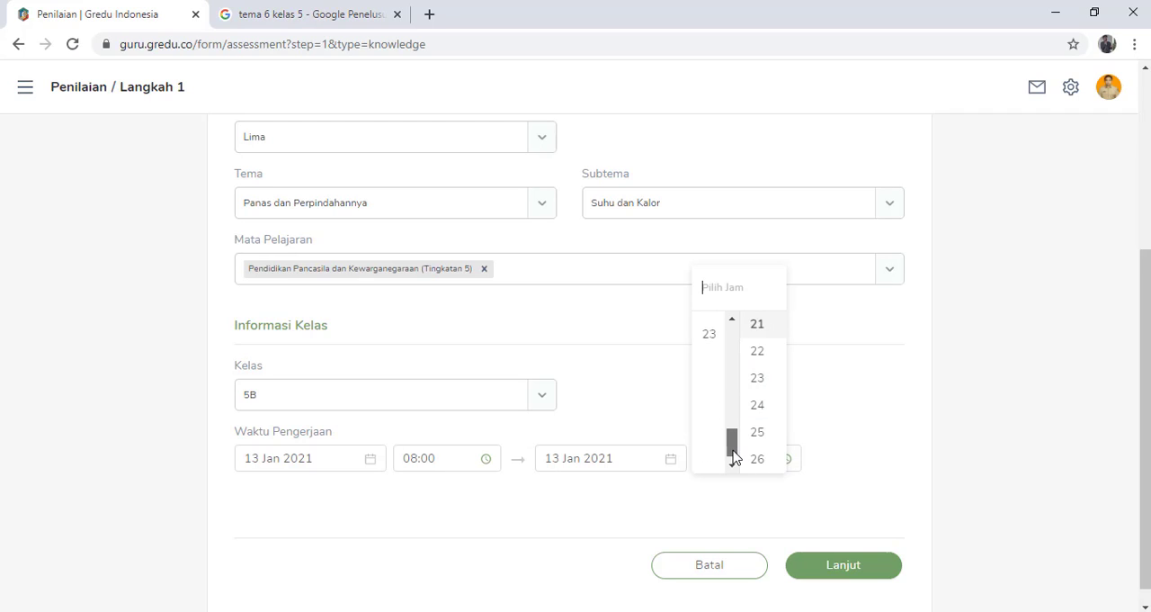
pyautogui.click(711, 340)
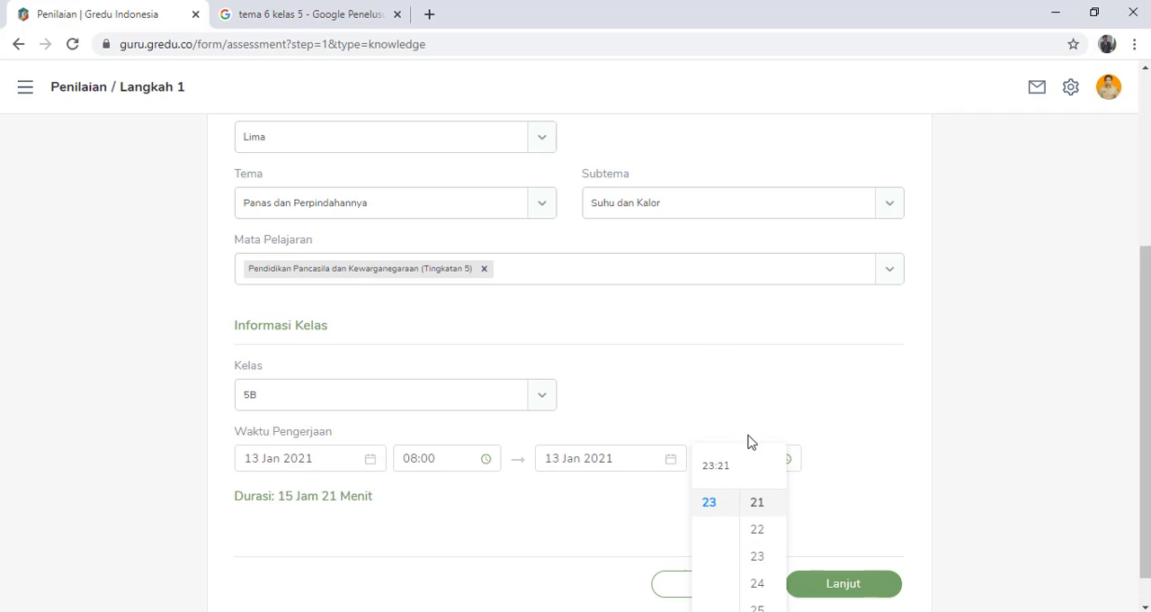
pyautogui.click(839, 491)
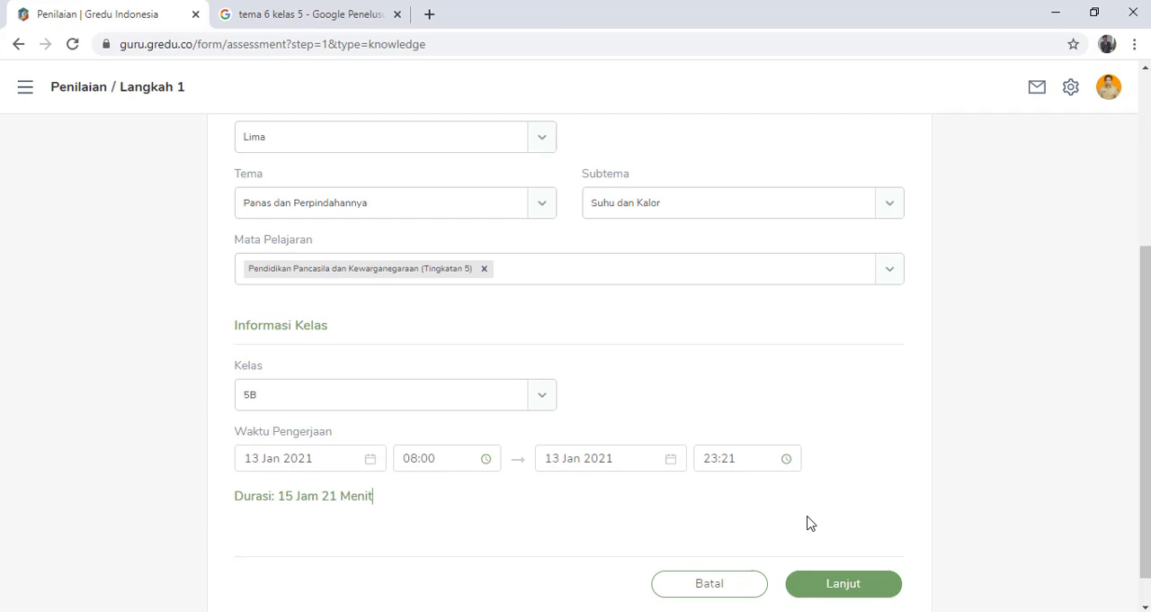
pyautogui.click(856, 588)
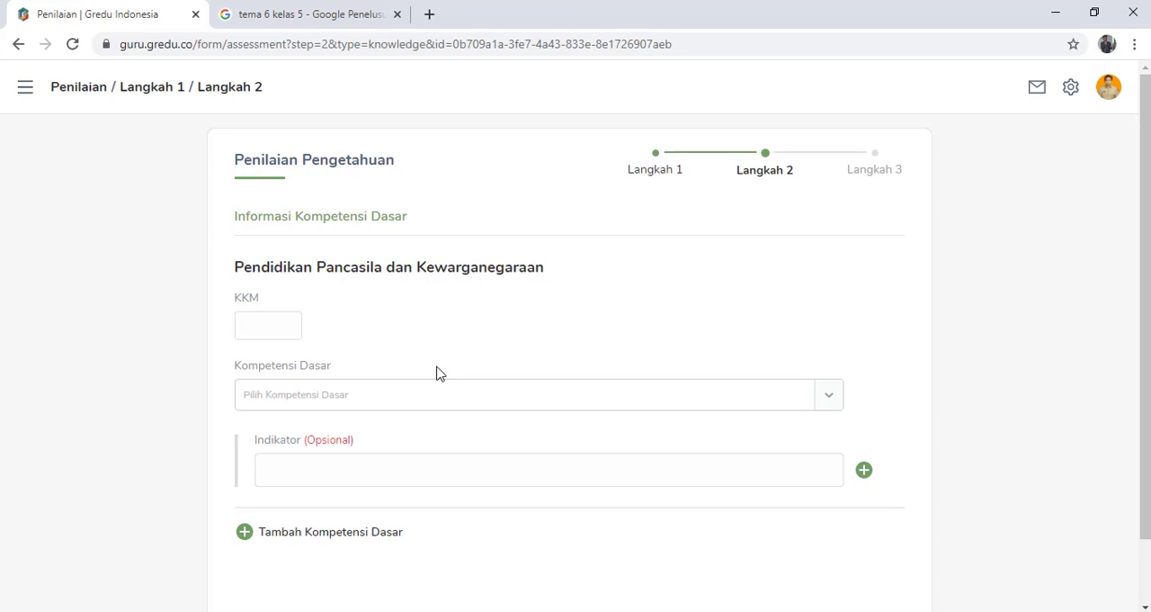
# - Set the KKM to 75, choose Kompetensi Dasar 3.2 on hak, kewajiban dan tanggung jawab, and continue to Langkah 3
pyautogui.write('75')
pyautogui.click(826, 410)
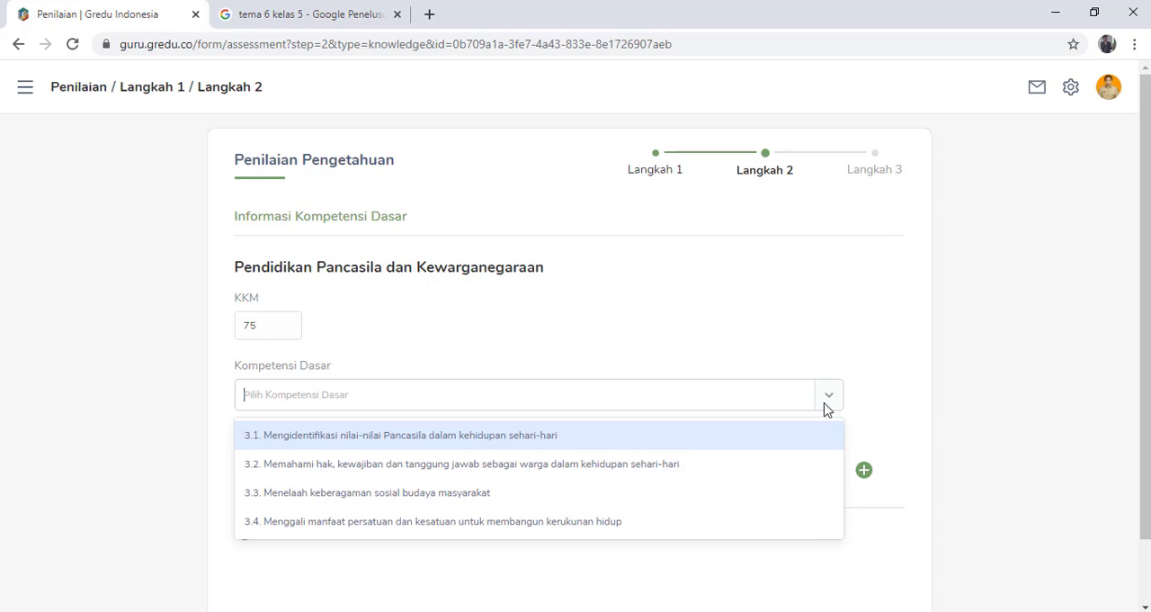
pyautogui.click(726, 469)
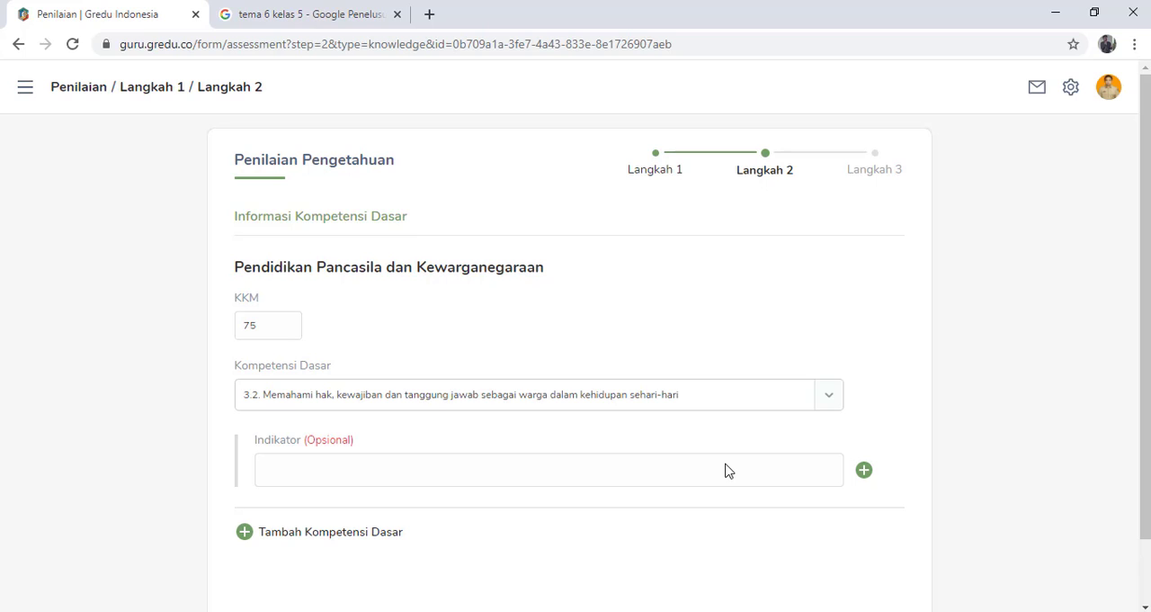
pyautogui.moveTo(1143, 447); pyautogui.dragTo(1134, 513)
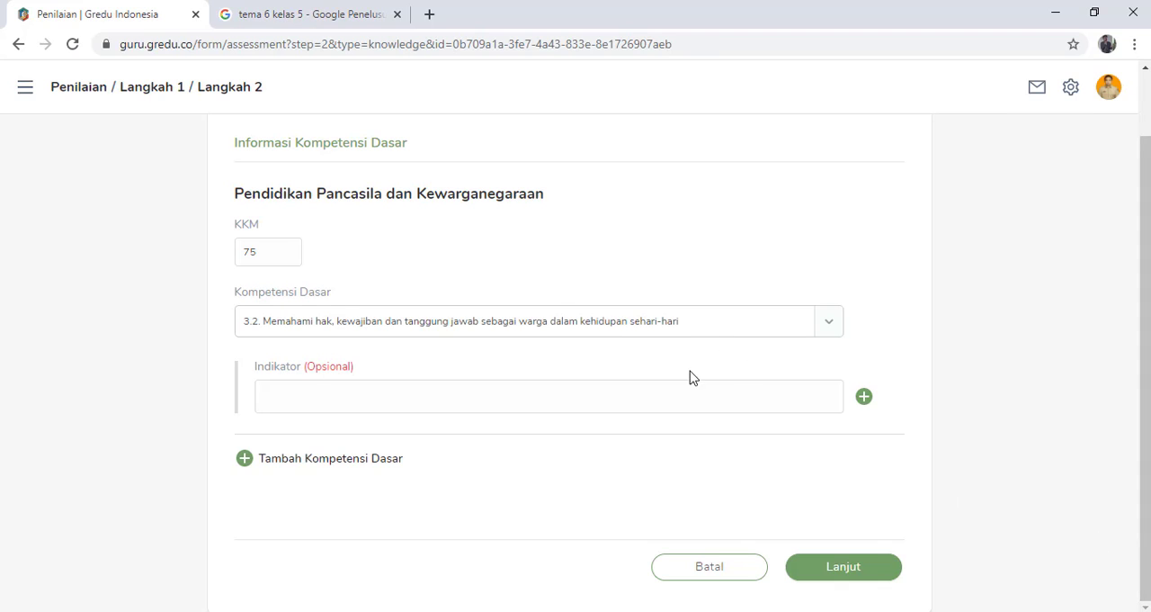
pyautogui.click(844, 566)
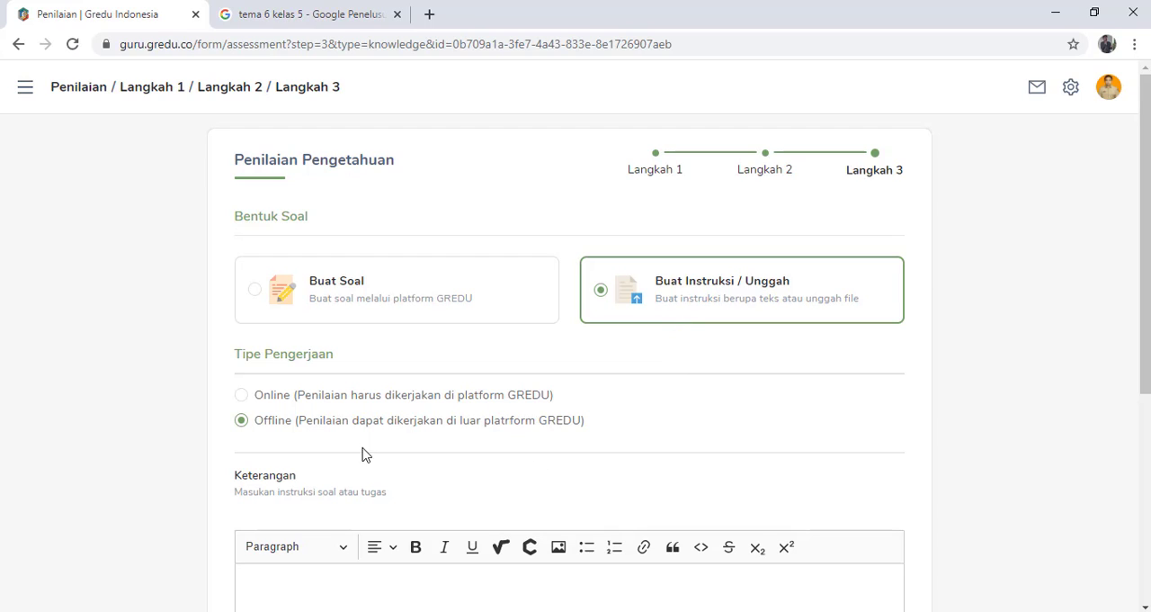
# - Set the Tipe Pengerjaan to Online and copy the greeting and task instructions from the Notepad note into the Keterangan text
pyautogui.click(242, 396)
pyautogui.scroll(-1, 1144, 387)
pyautogui.scroll(-1, 1144, 387)
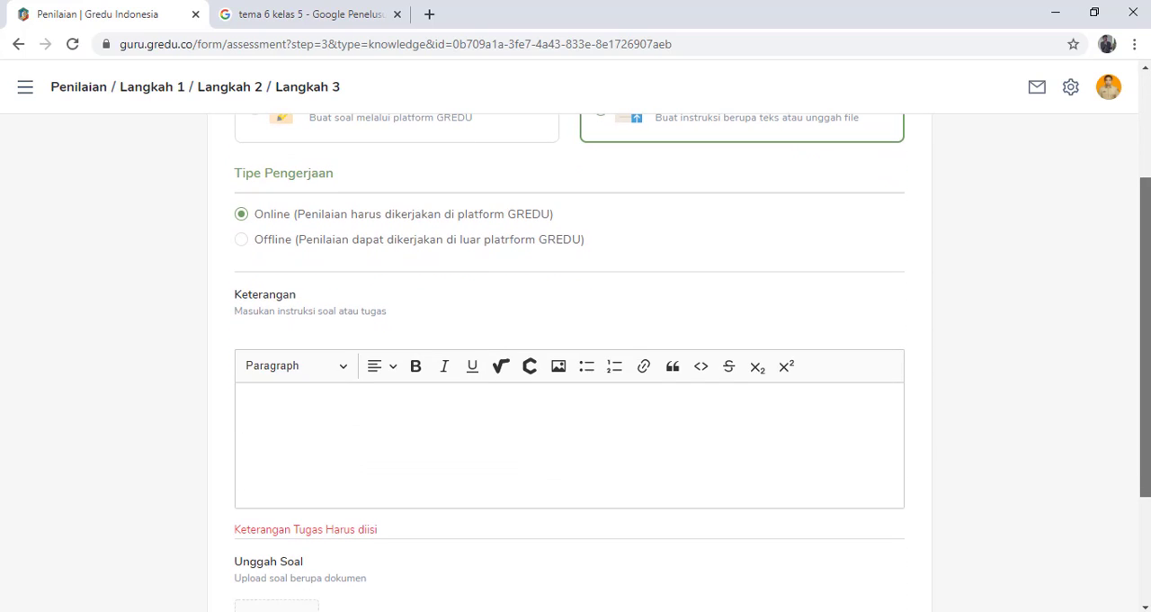
pyautogui.click(330, 403)
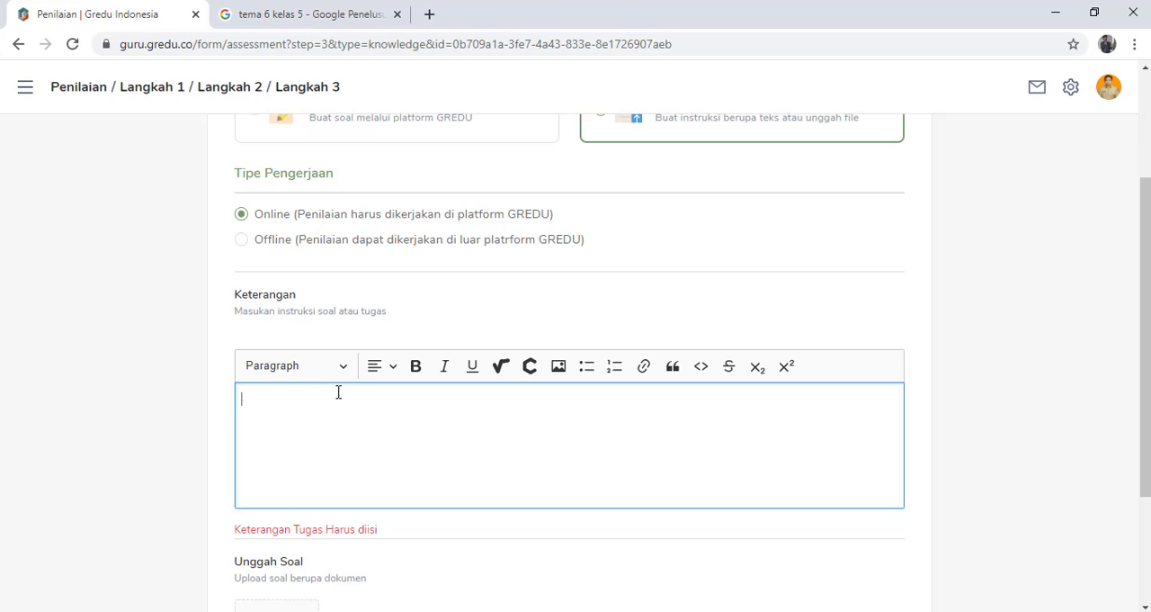
pyautogui.click(621, 611)
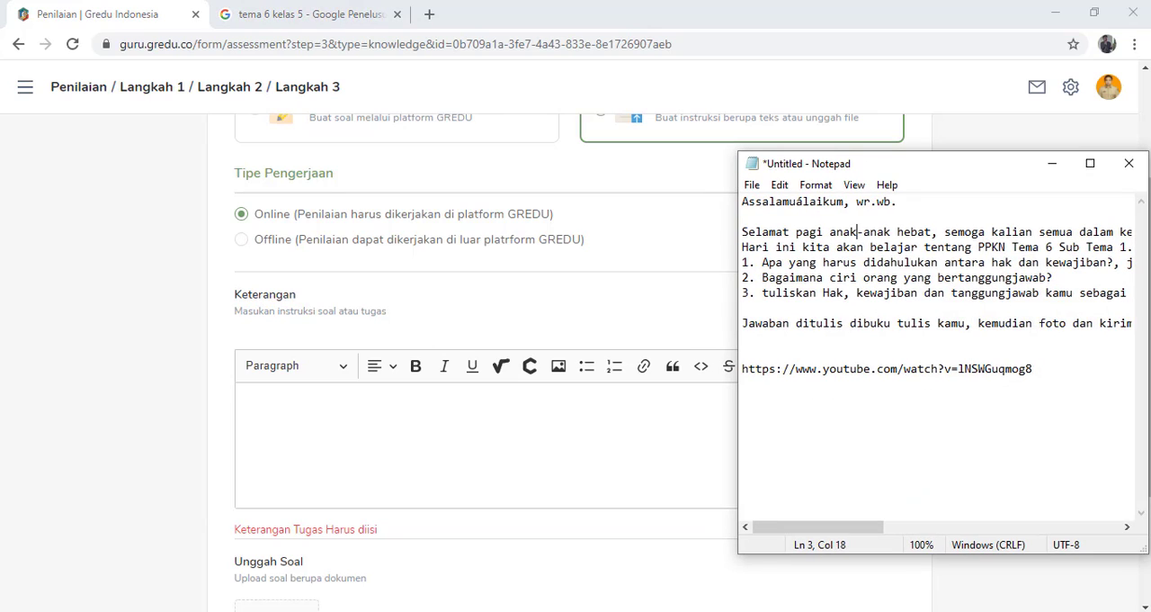
pyautogui.moveTo(743, 202); pyautogui.dragTo(1131, 335)
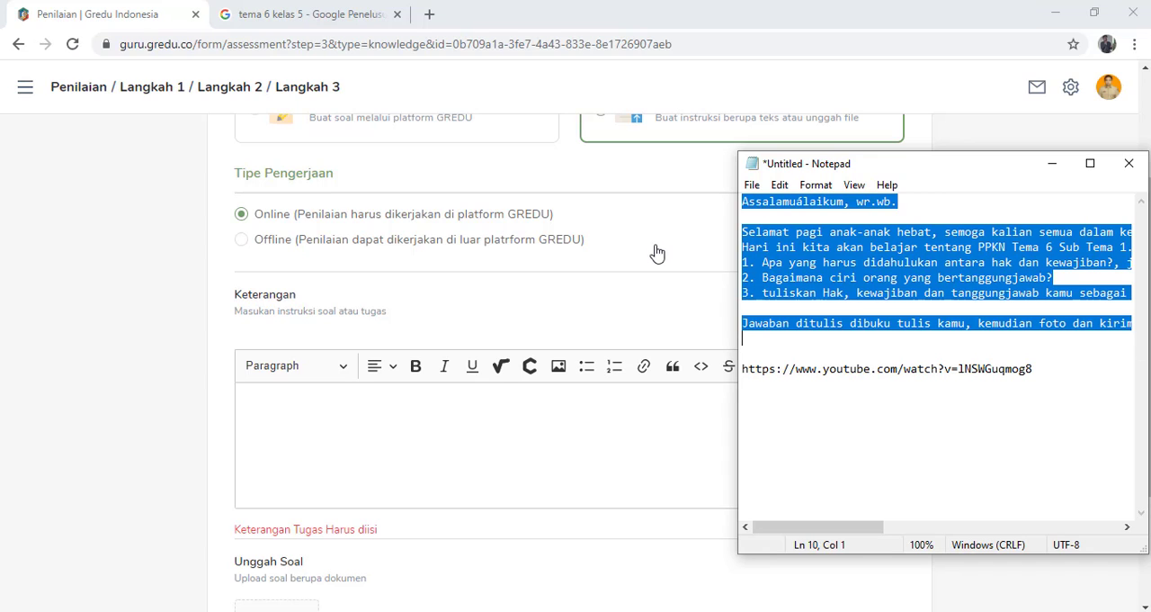
pyautogui.click(500, 416)
pyautogui.write('Assalamuálaikum, wr.wb. Selamat pagi anak-anak hebat, semoga kalian semua dalam keadaan sehat walafiyat, aamiin.. Hari ini kita akan belajar tentang PPKN Tema 6 Sub Tema 1. Silahkan kalian saksikan videoya melalui tautan dibawah ini. Setelah itu kalian kerjakan tugas berikut: 1. Apa yang harus didahulukan antara hak dan kewajiban?, jelaskan alasannya! 2. Bagaimana ciri orang yang bertanggungjawab? 3. tuliskan Hak, kewajiban dan tanggungjawab kamu sebagai anak di rumah Jawaban ditulis dibuku tulis kamu, kemudian foto dan kirim melalui aplikasi gedu. Selamat belajar!')
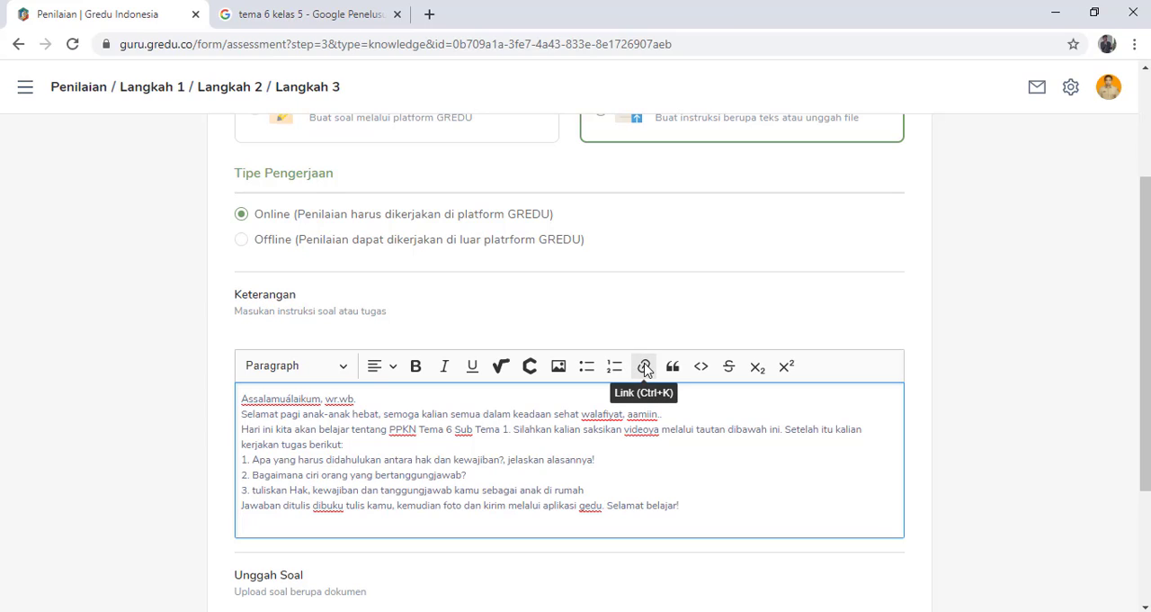
# - Add the line "tautan video pembelajaran :" below the instructions in Keterangan, followed by a new line
pyautogui.press('Return')
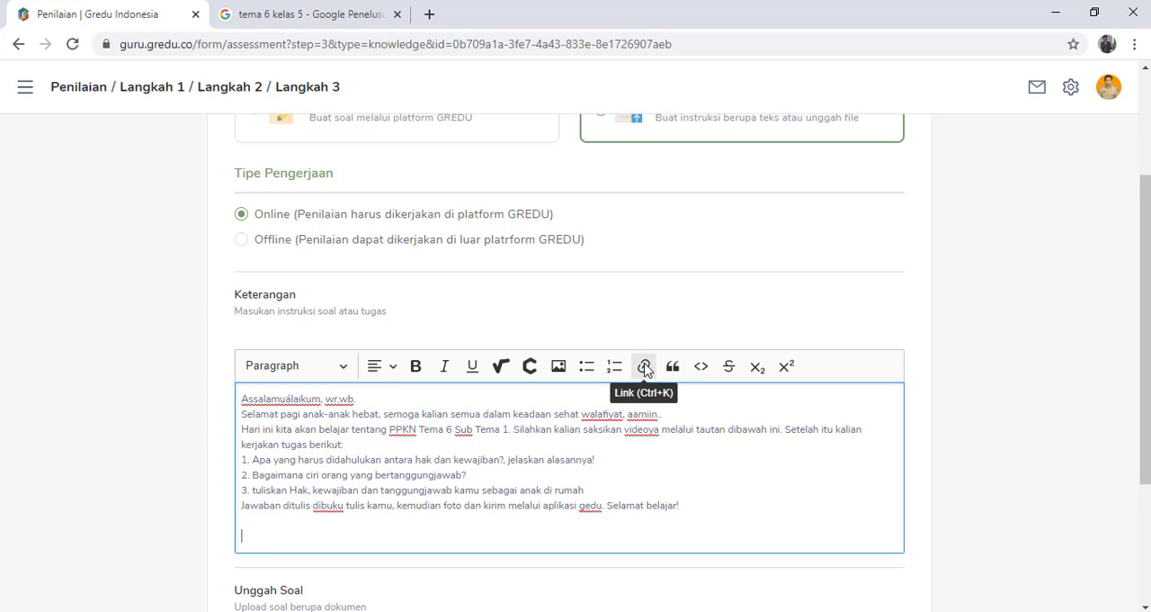
pyautogui.write('tautan video pembelajaran')
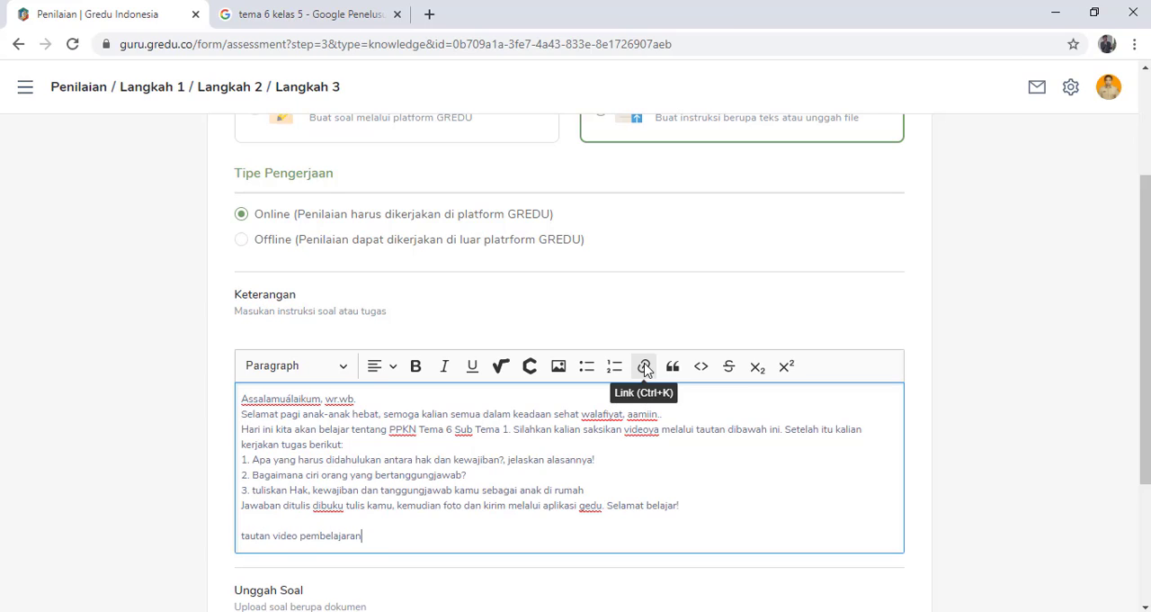
pyautogui.write(' :')
pyautogui.press('Return')
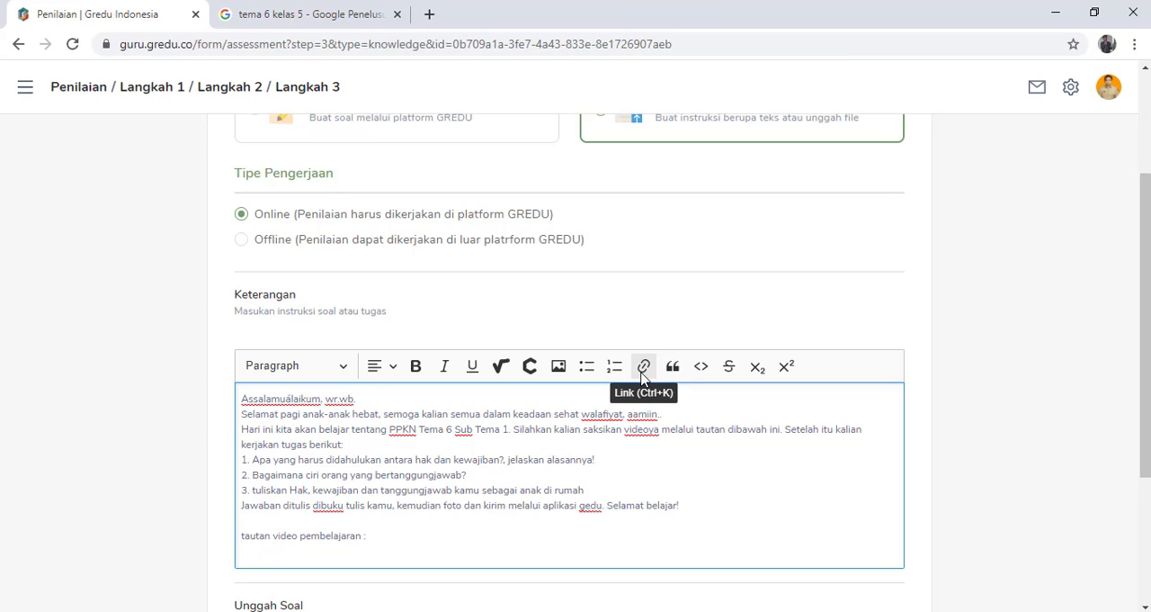
pyautogui.click(643, 369)
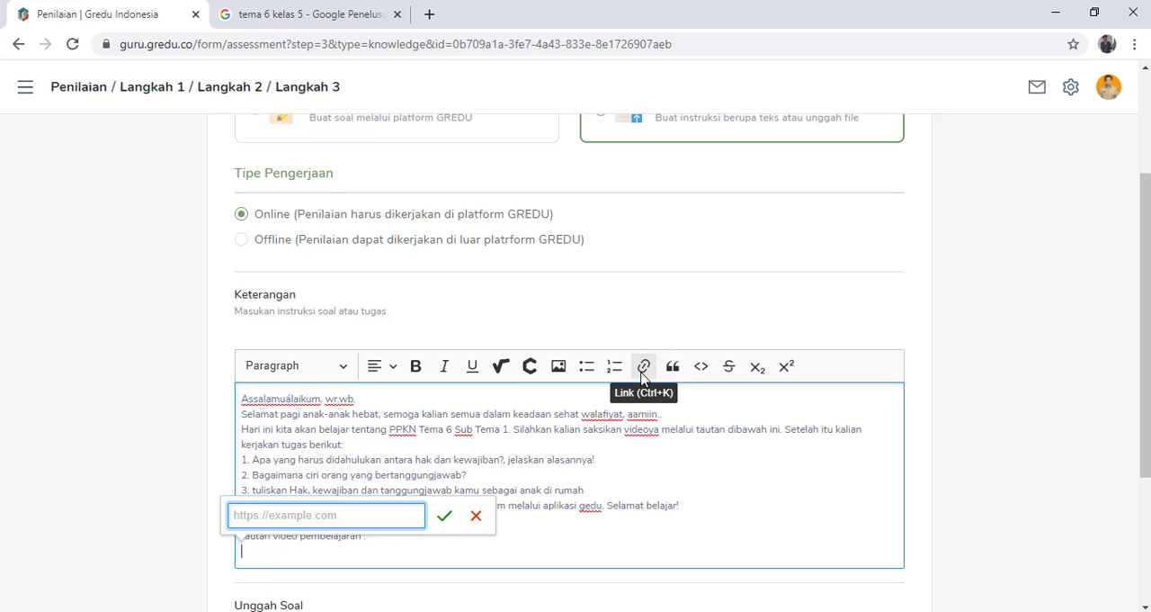
pyautogui.click(625, 610)
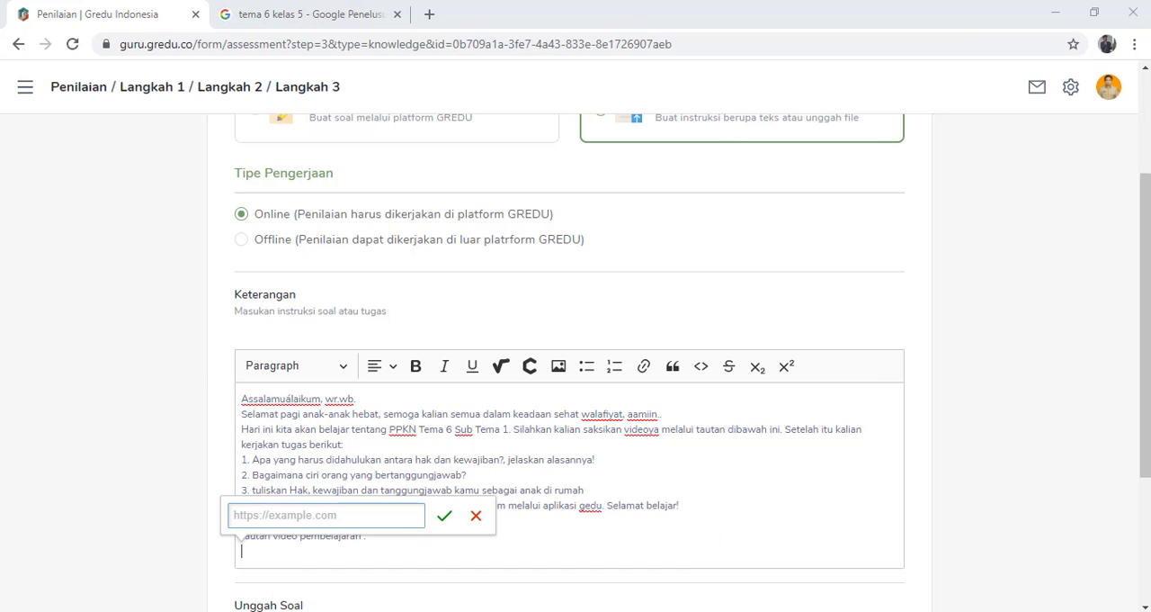
pyautogui.moveTo(1034, 369); pyautogui.dragTo(741, 369)
pyautogui.hotkey('ctrl', 'c')
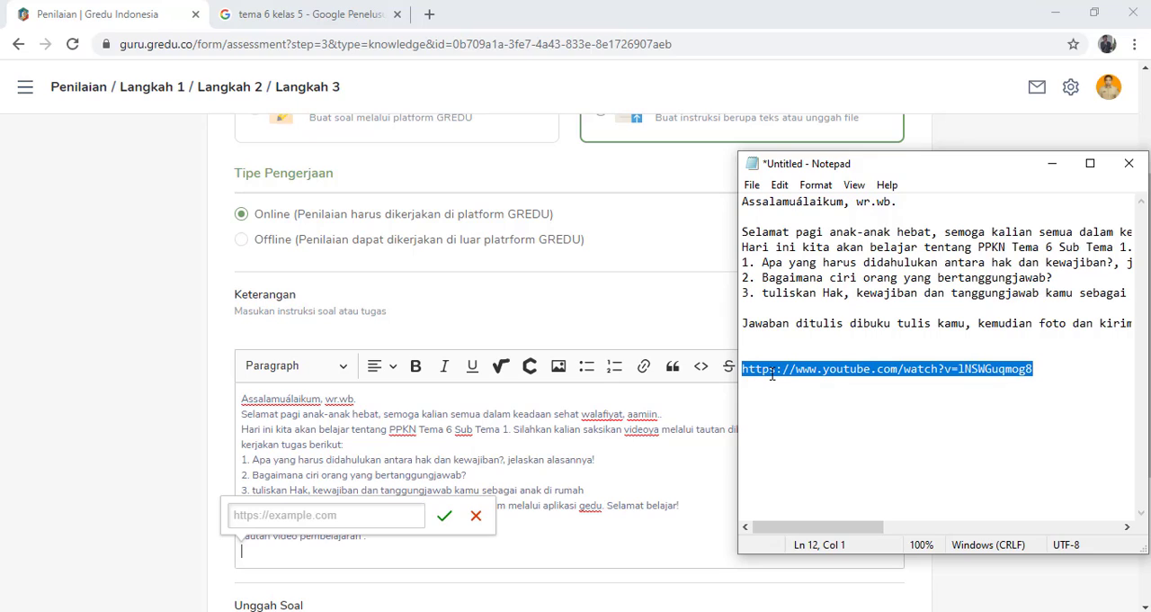
pyautogui.click(382, 518)
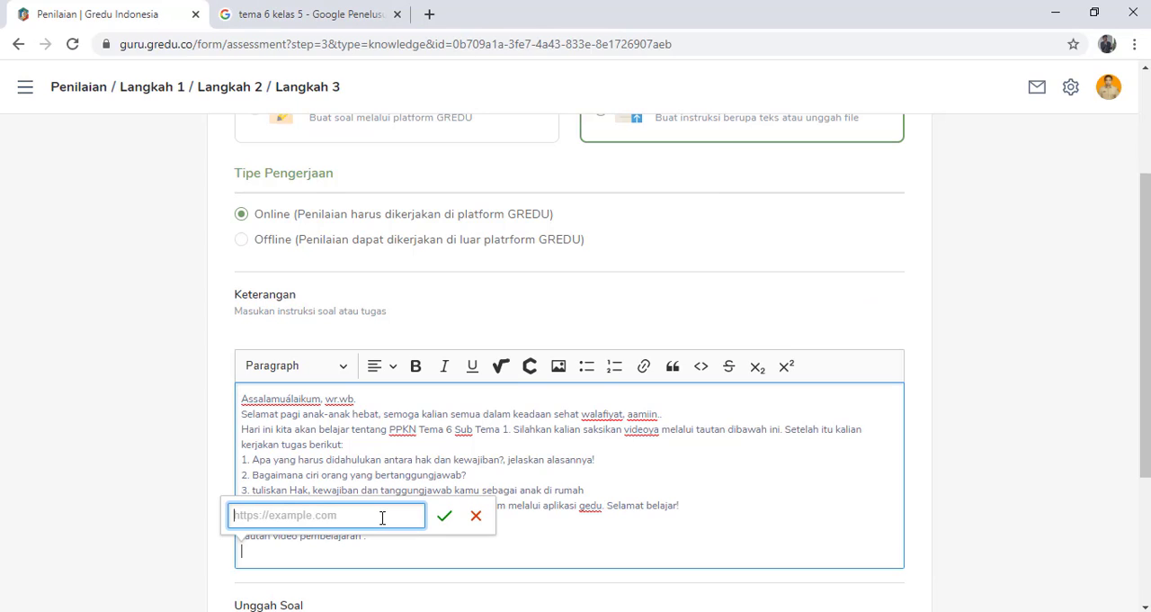
pyautogui.hotkey('ctrl', 'v')
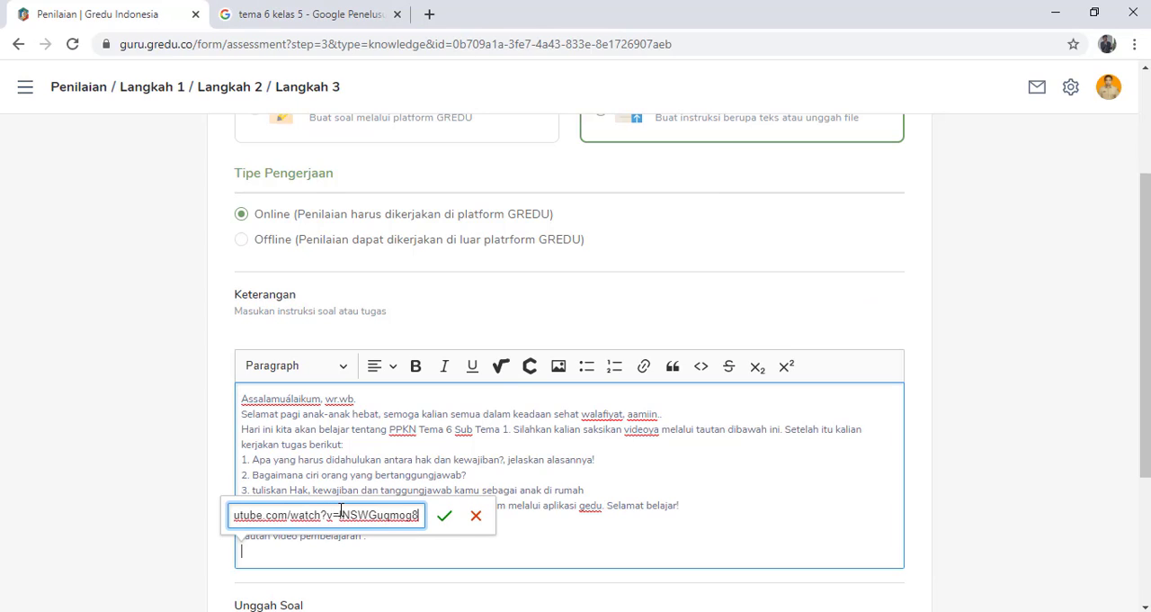
pyautogui.click(443, 517)
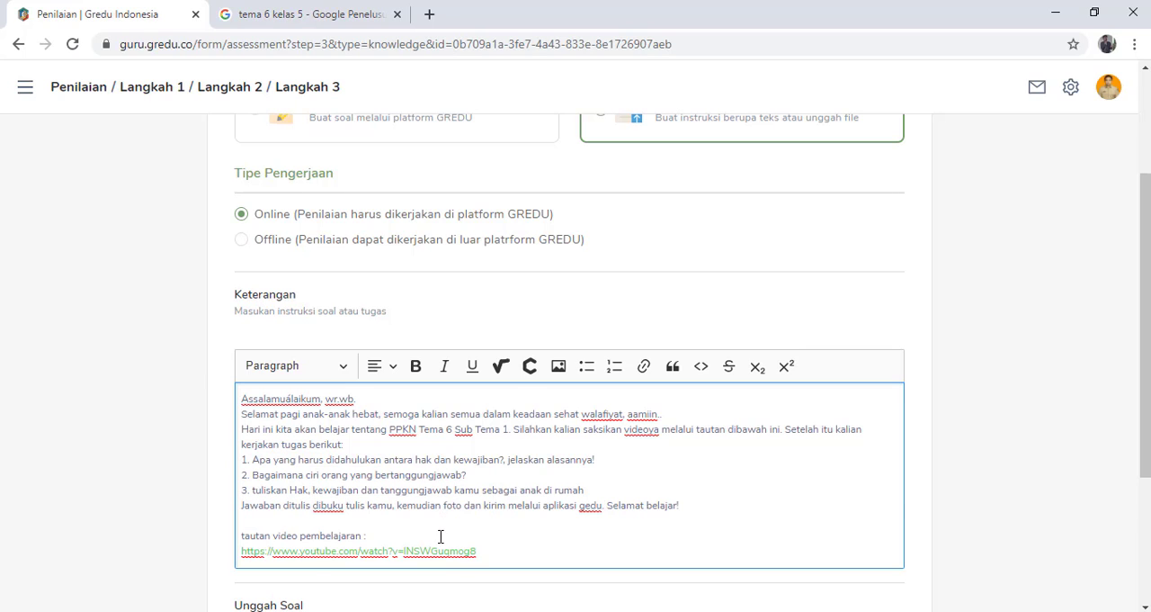
# - Submit the finished assessment without uploading a document and confirm publishing the assignment
pyautogui.scroll(-3, 635, 496)
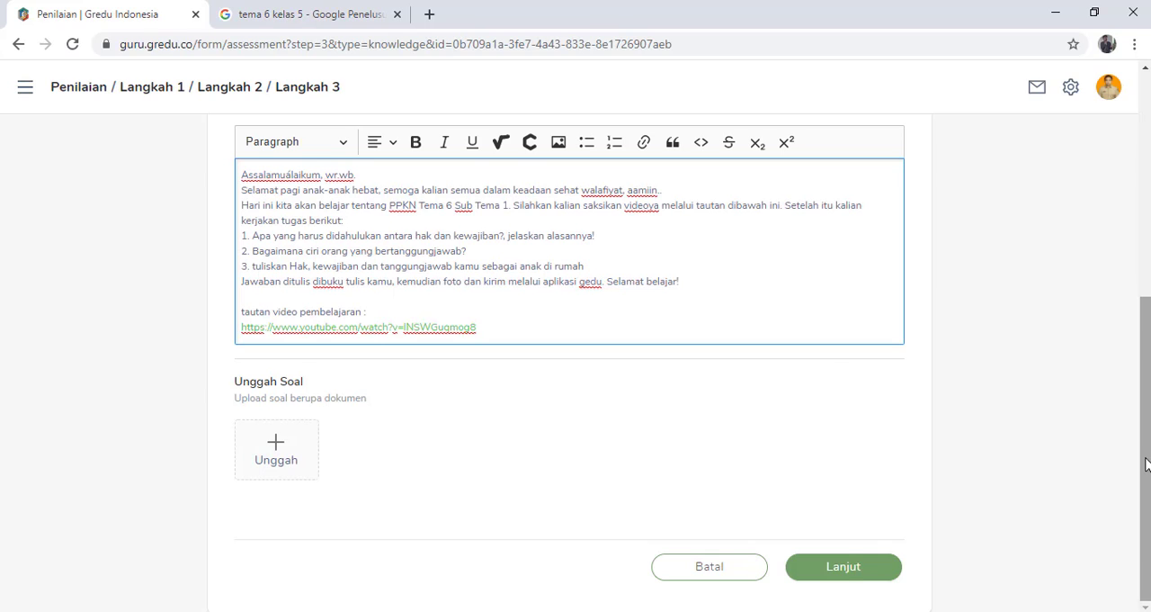
pyautogui.scroll(1, 1034, 454)
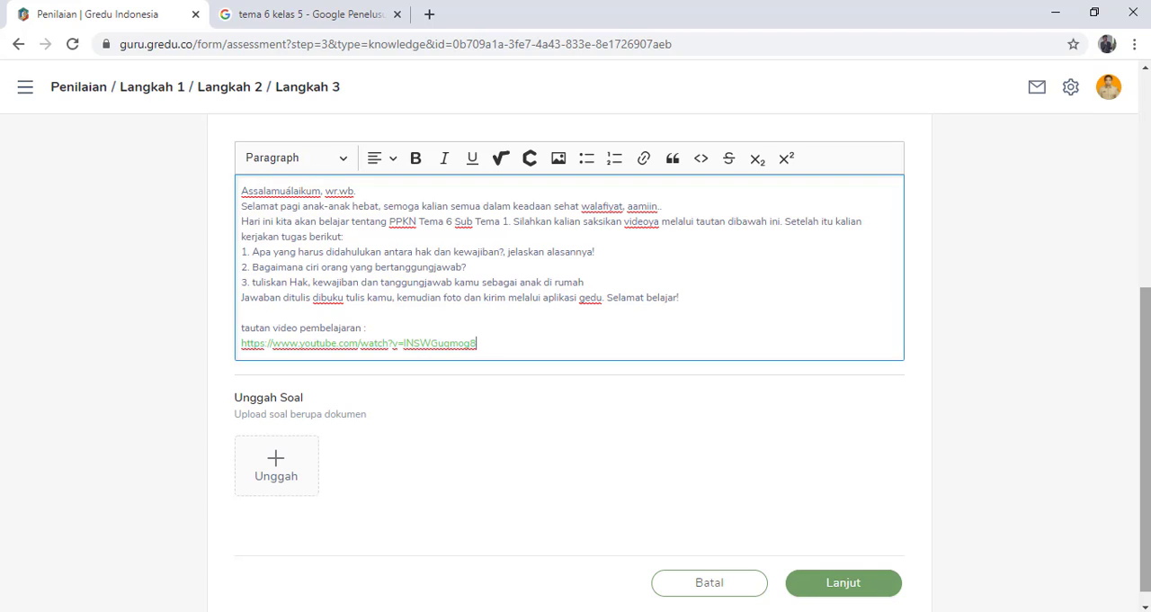
pyautogui.moveTo(1148, 447)
pyautogui.mouseDown()
pyautogui.moveTo(1148, 252)
pyautogui.moveTo(1148, 457)
pyautogui.mouseUp()
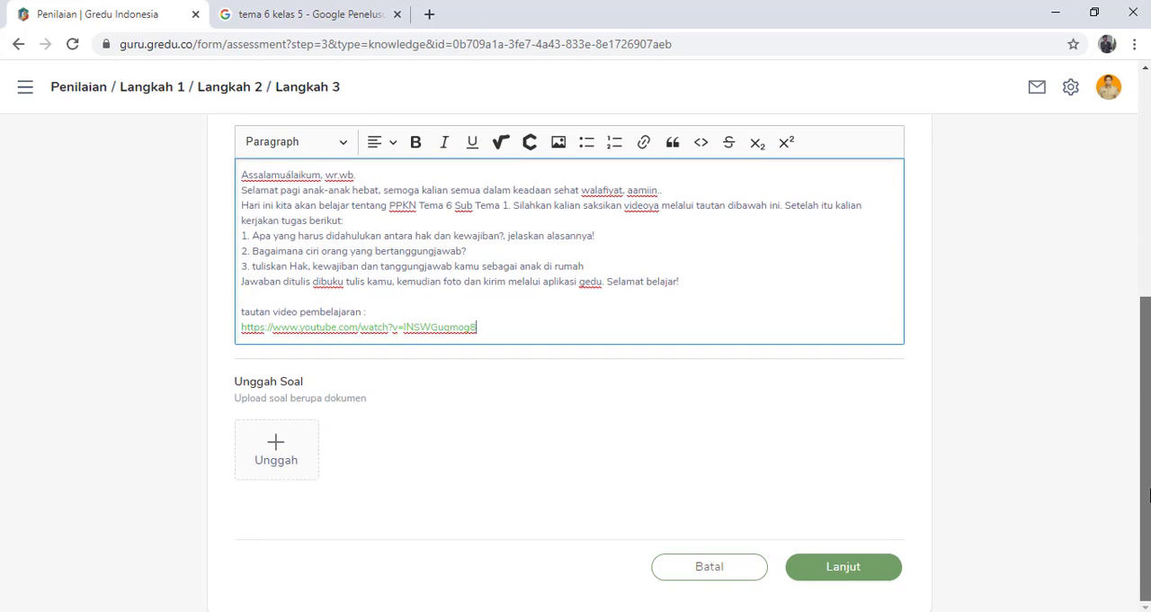
pyautogui.click(874, 570)
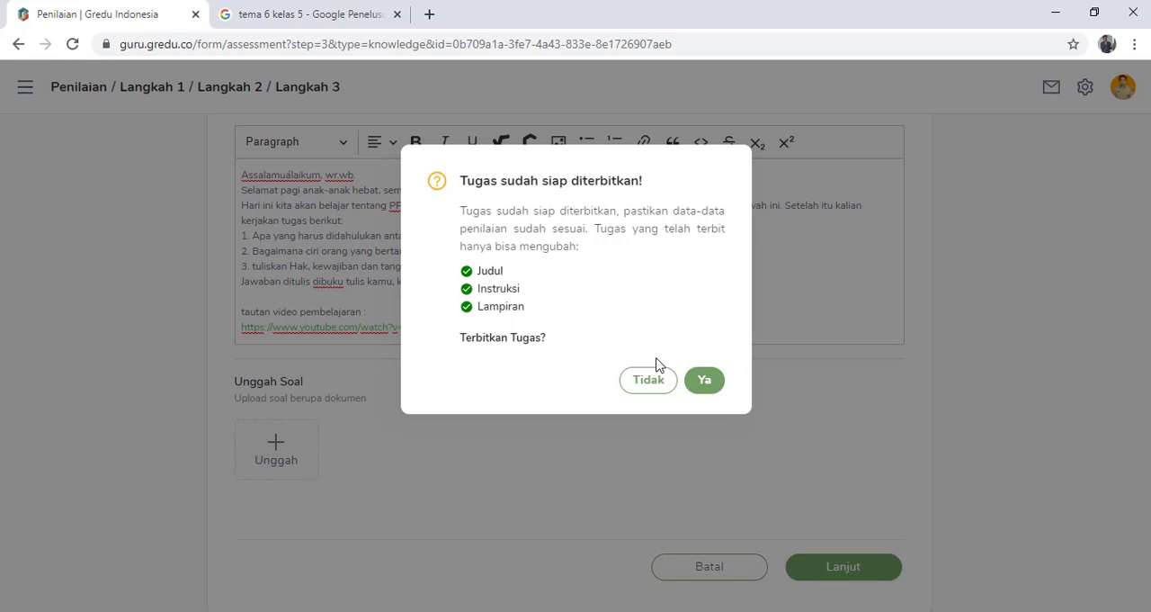
pyautogui.click(706, 382)
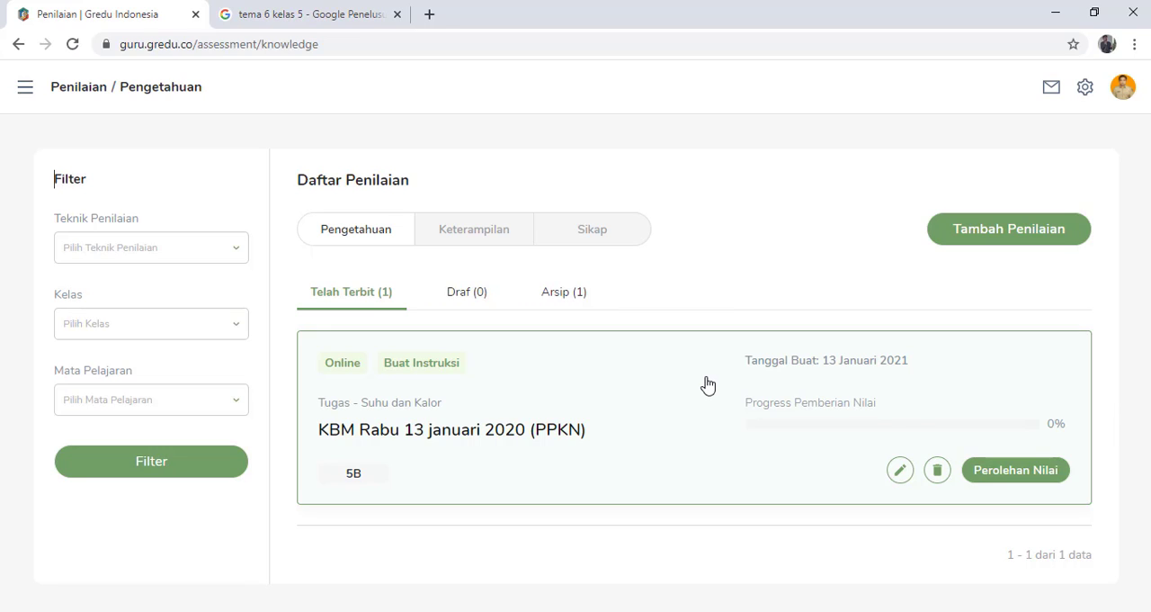
# - Open the published KBM Rabu 13 januari 2020 (PPKN) assignment for editing, examine its assessment and class information, and return to the assessment list unchanged
pyautogui.click(901, 478)
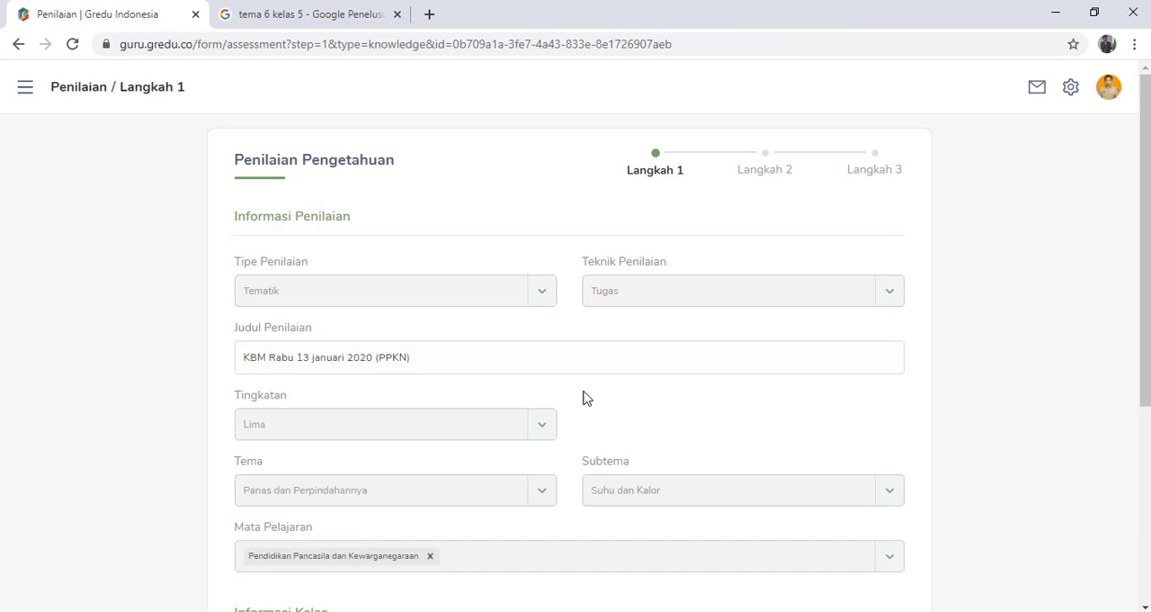
pyautogui.scroll(-3, 517, 395)
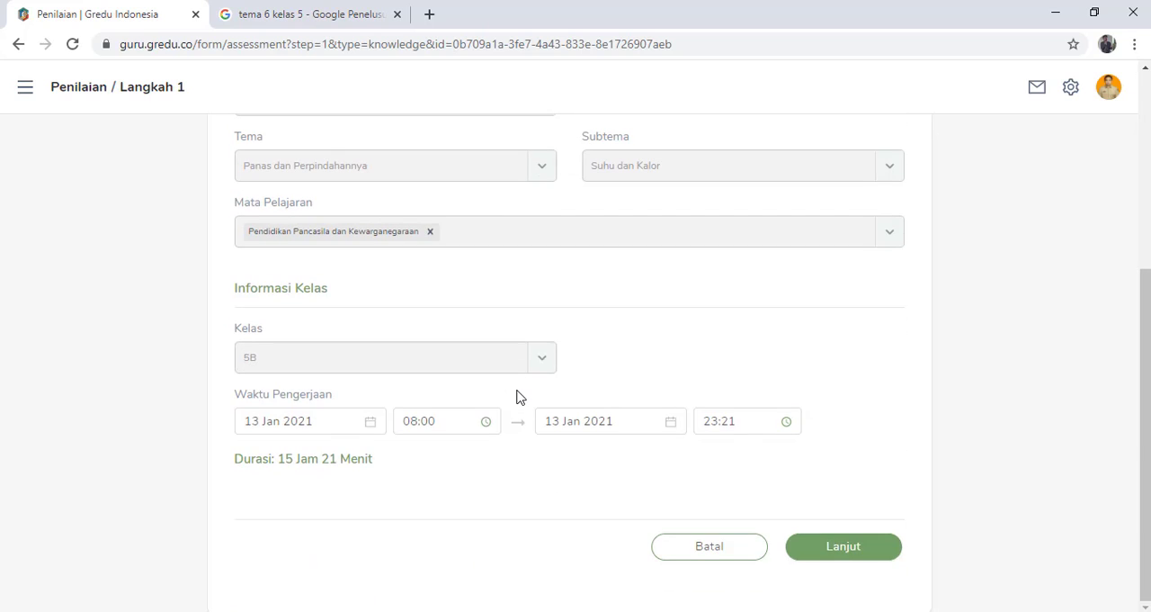
pyautogui.scroll(3, 518, 396)
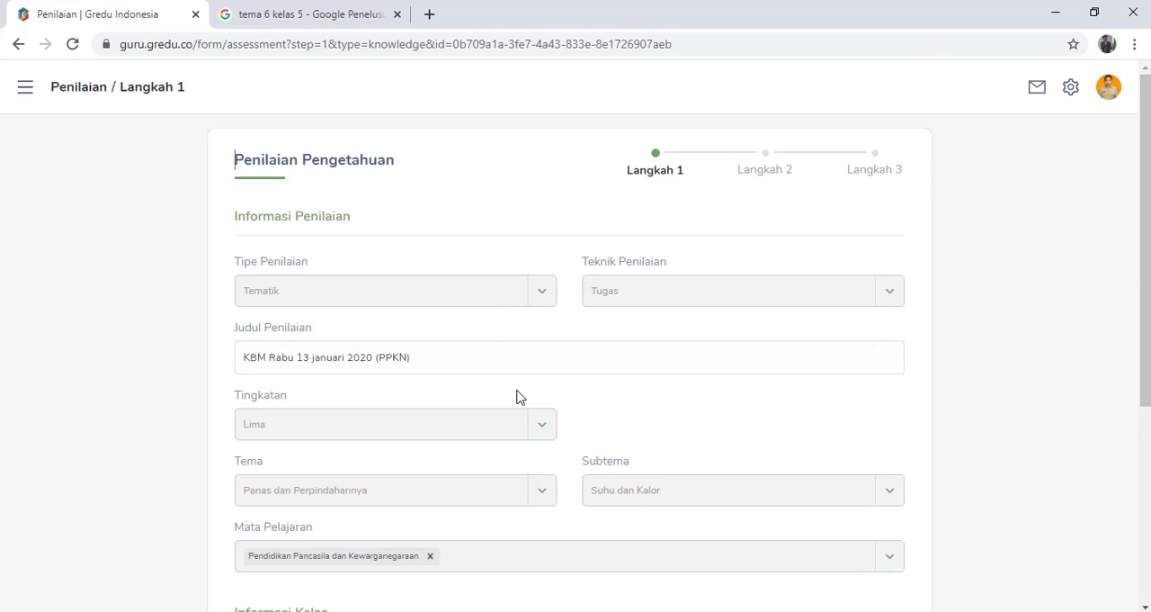
pyautogui.scroll(-3, 527, 427)
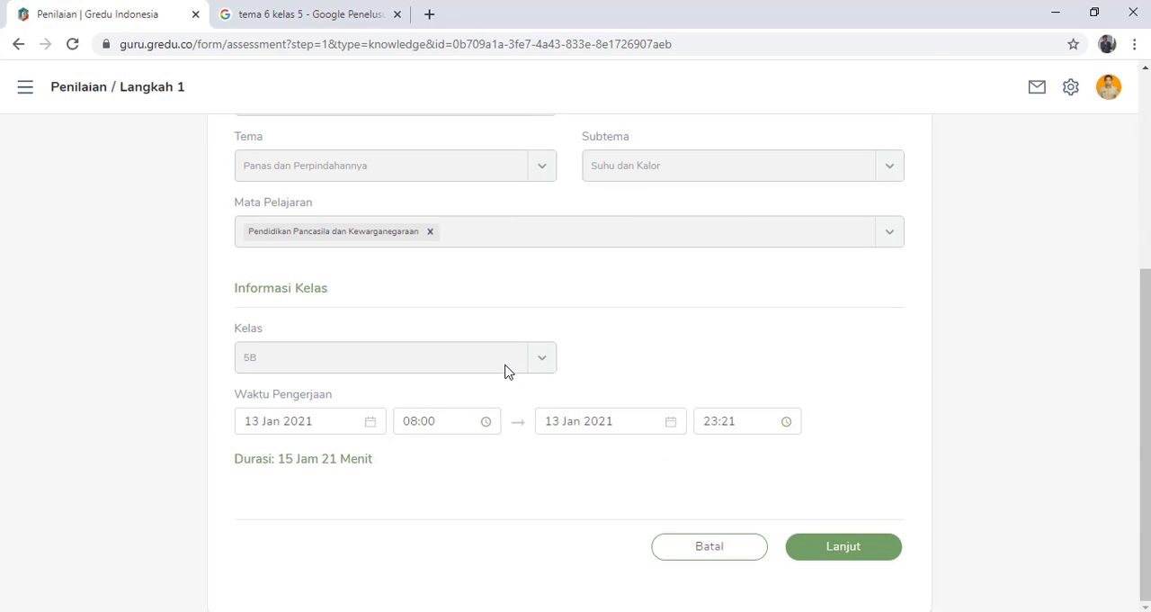
pyautogui.click(569, 414)
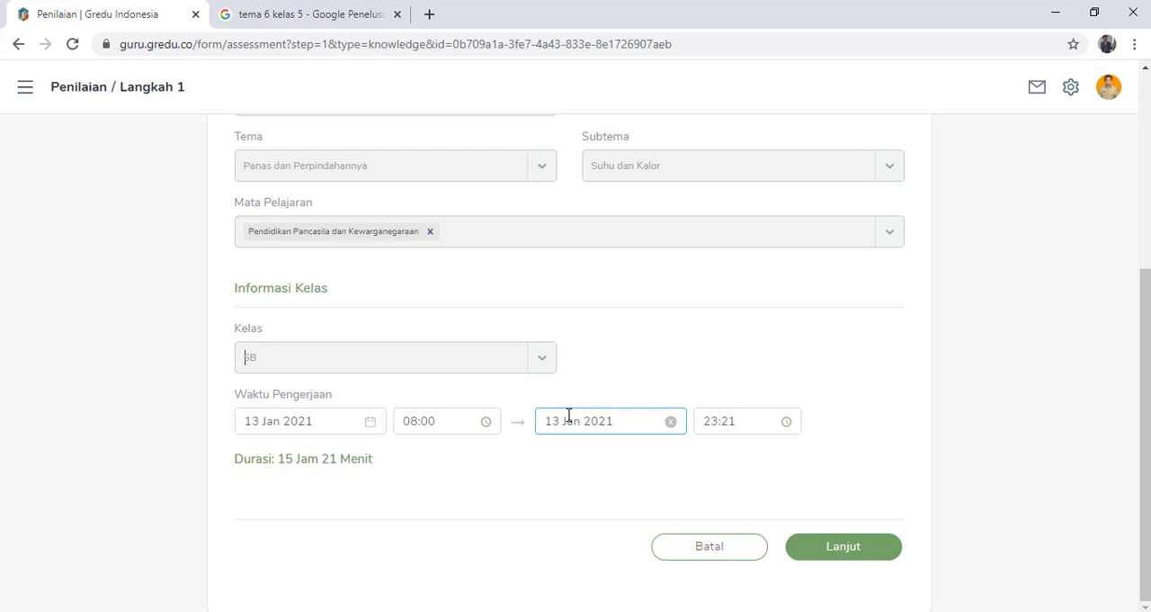
pyautogui.scroll(3, 802, 365)
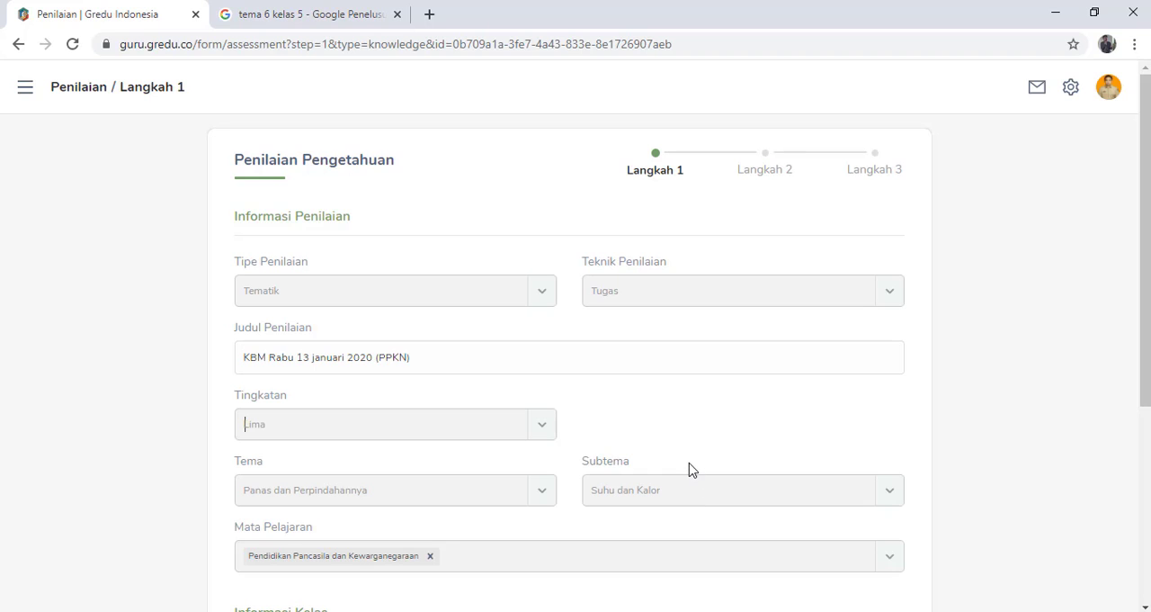
pyautogui.scroll(-3, 687, 465)
pyautogui.scroll(3, 686, 466)
pyautogui.scroll(-3, 555, 452)
pyautogui.scroll(3, 548, 453)
pyautogui.scroll(-3, 548, 453)
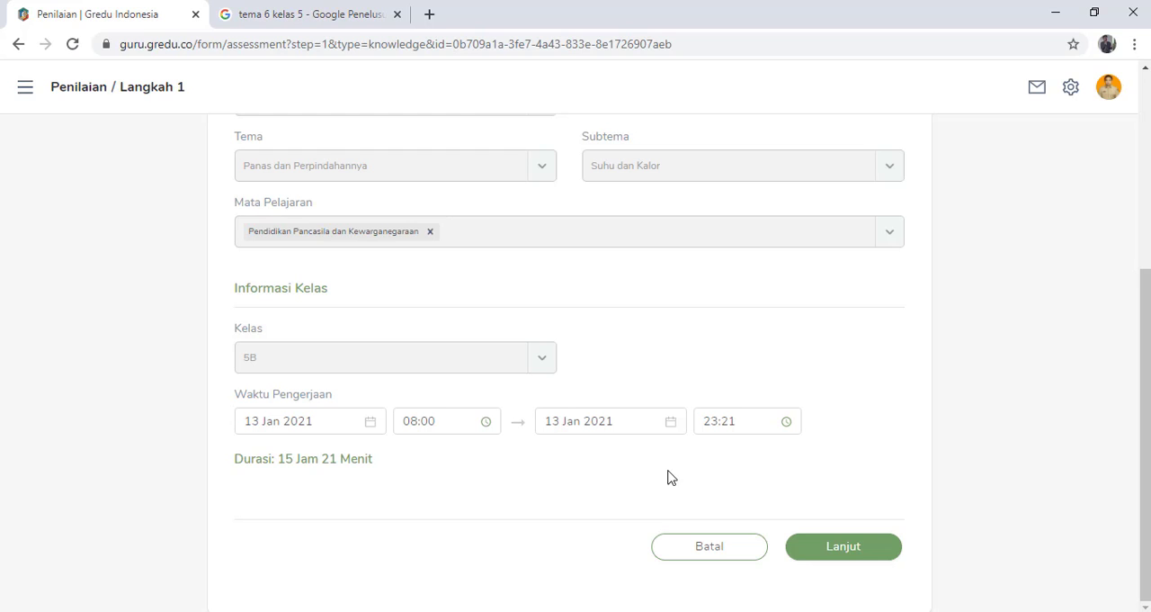
pyautogui.scroll(3, 672, 472)
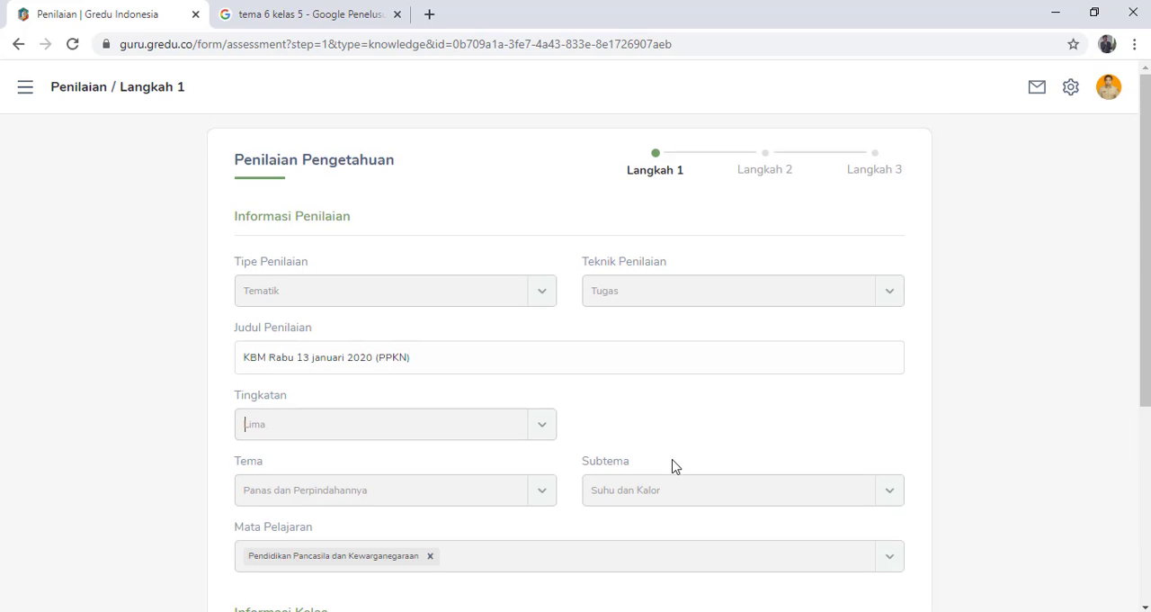
pyautogui.click(20, 44)
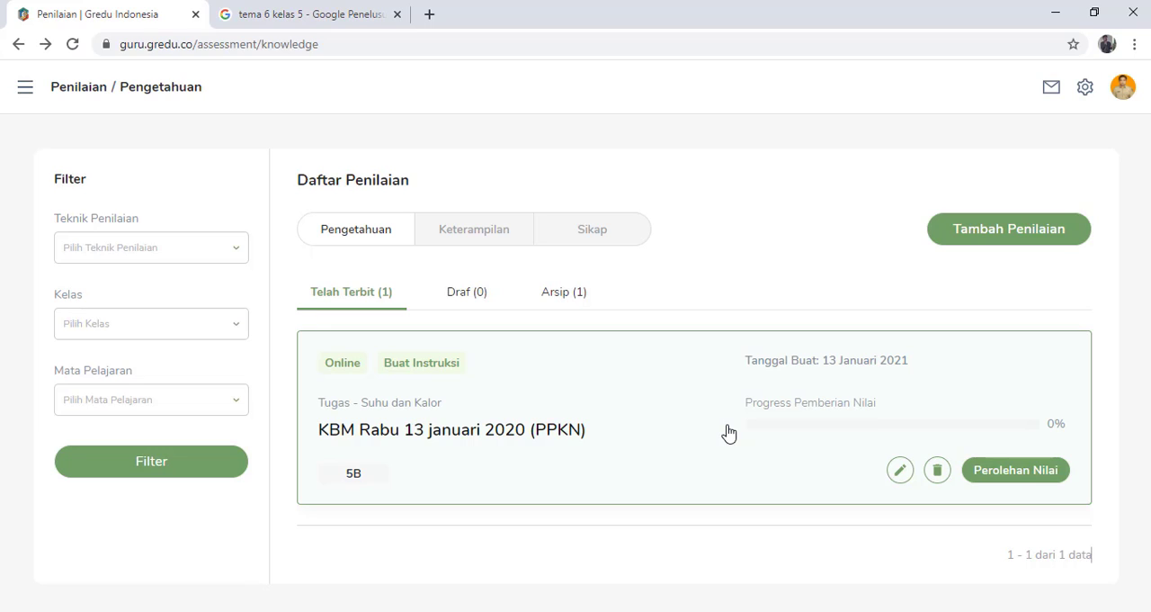
# - Open the Perolehan Nilai page of the published assignment and look through the class 5B student grade table
pyautogui.click(1030, 477)
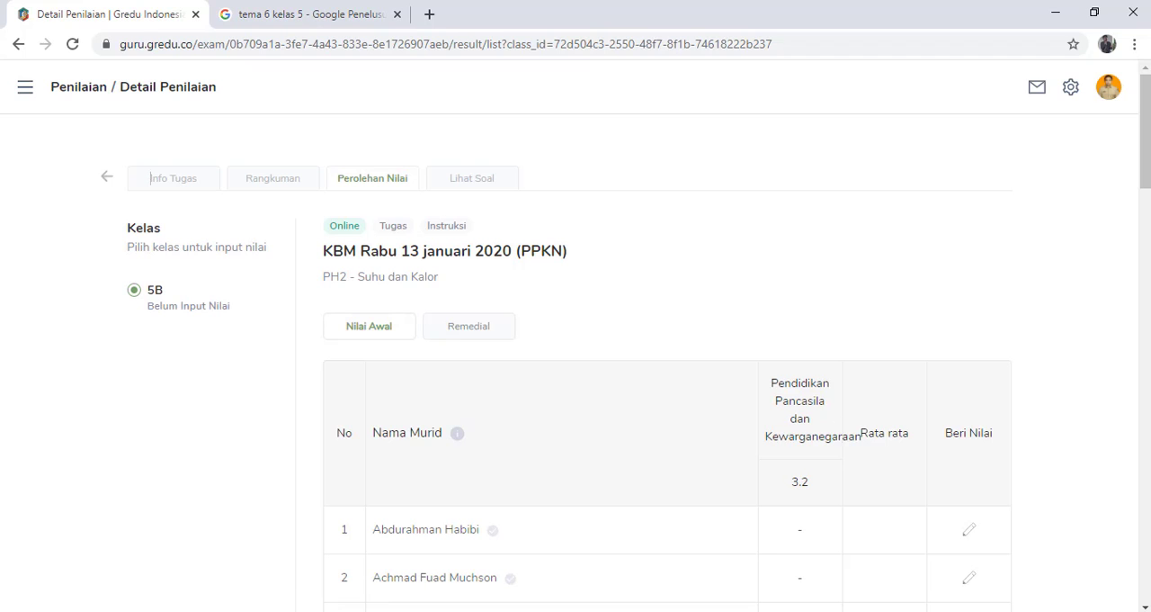
pyautogui.moveTo(1145, 179); pyautogui.dragTo(1134, 223)
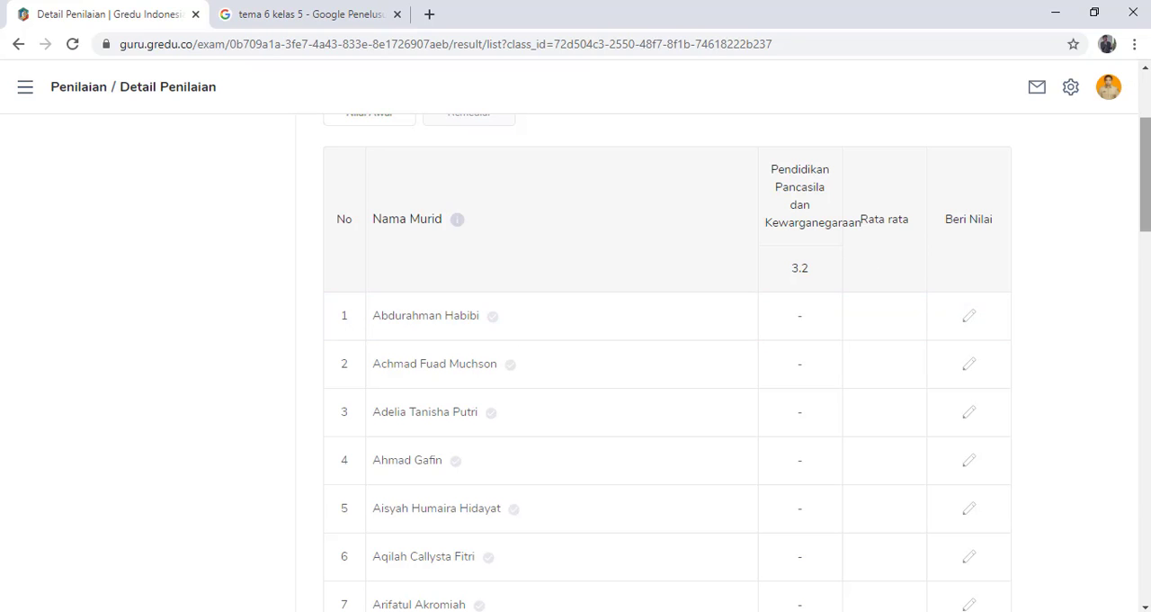
pyautogui.scroll(2, 832, 284)
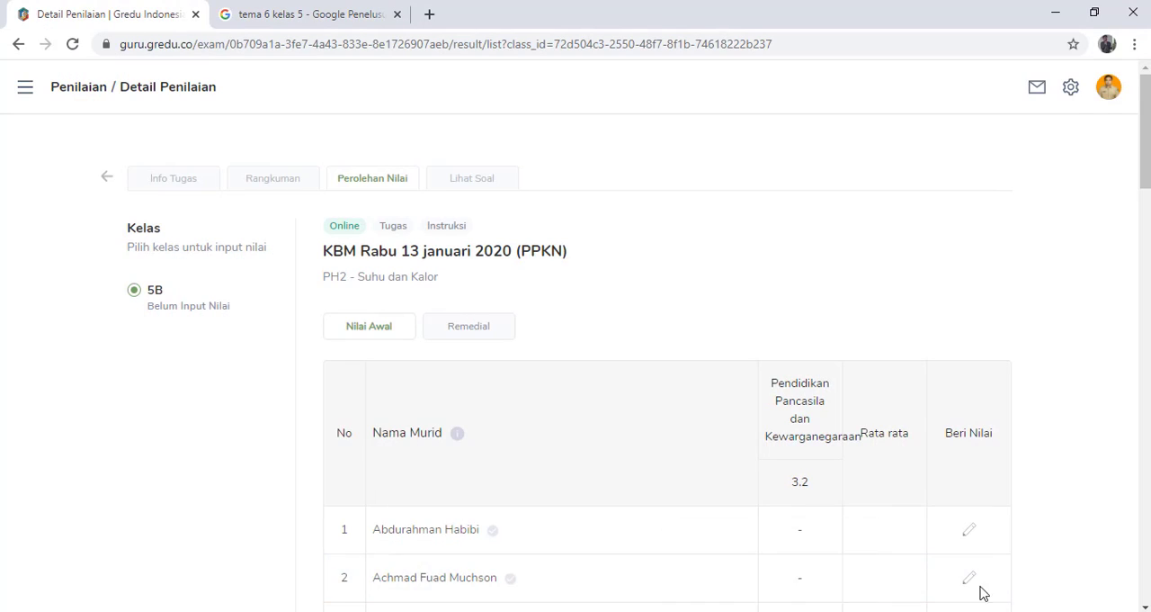
pyautogui.click(804, 611)
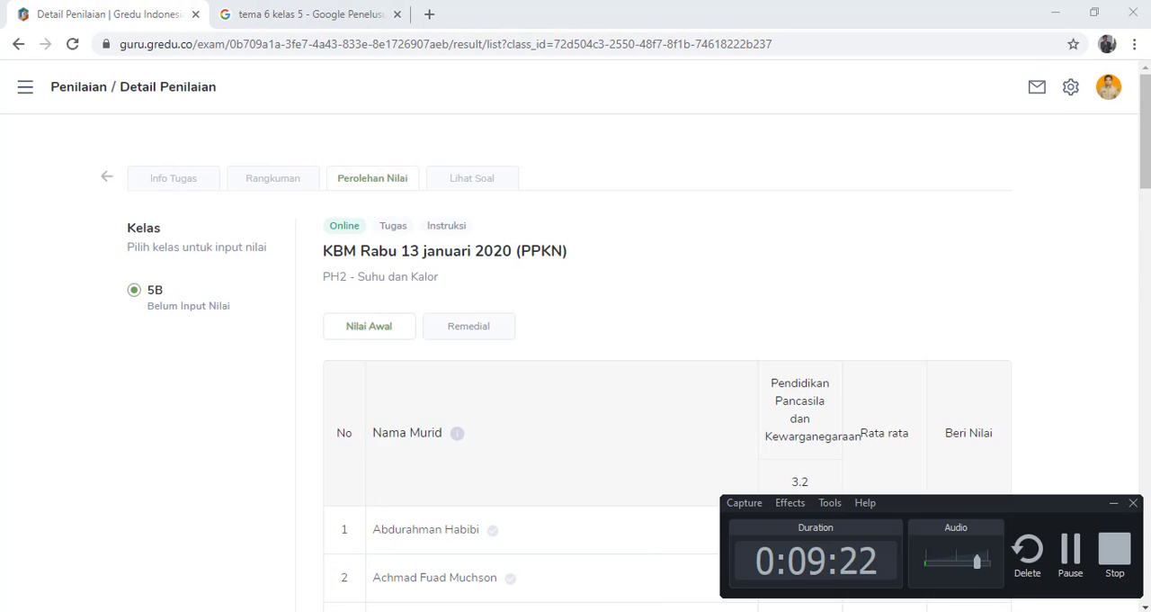
pyautogui.click(1069, 556)
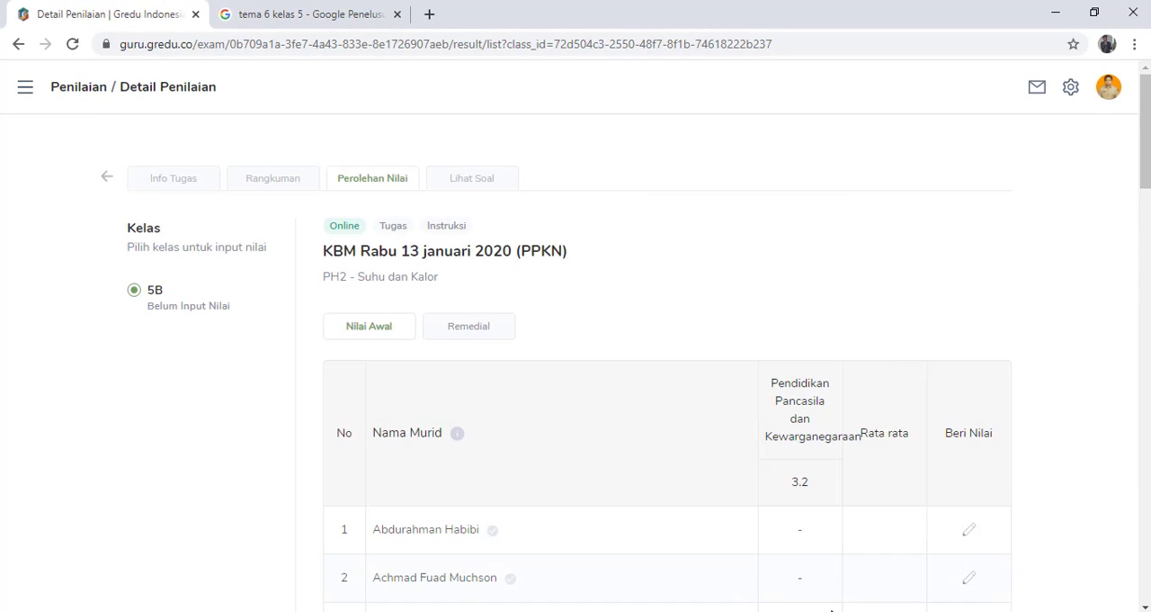